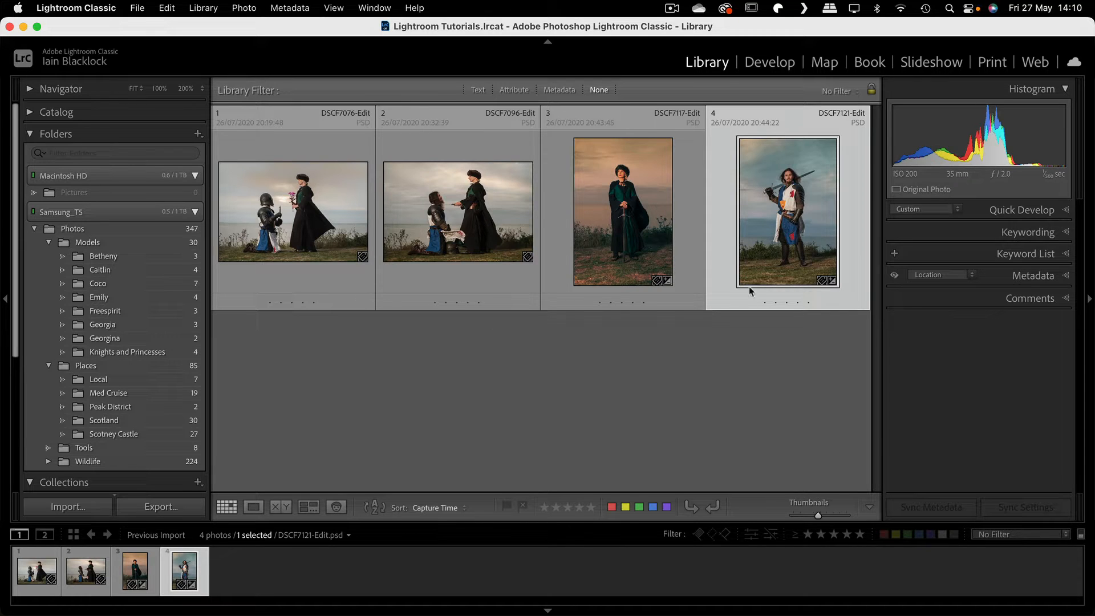
- Open the standing knight photo DSCF7121-Edit for developing and expand the Color Grading controls
left_click(753, 211)
left_click(769, 62)
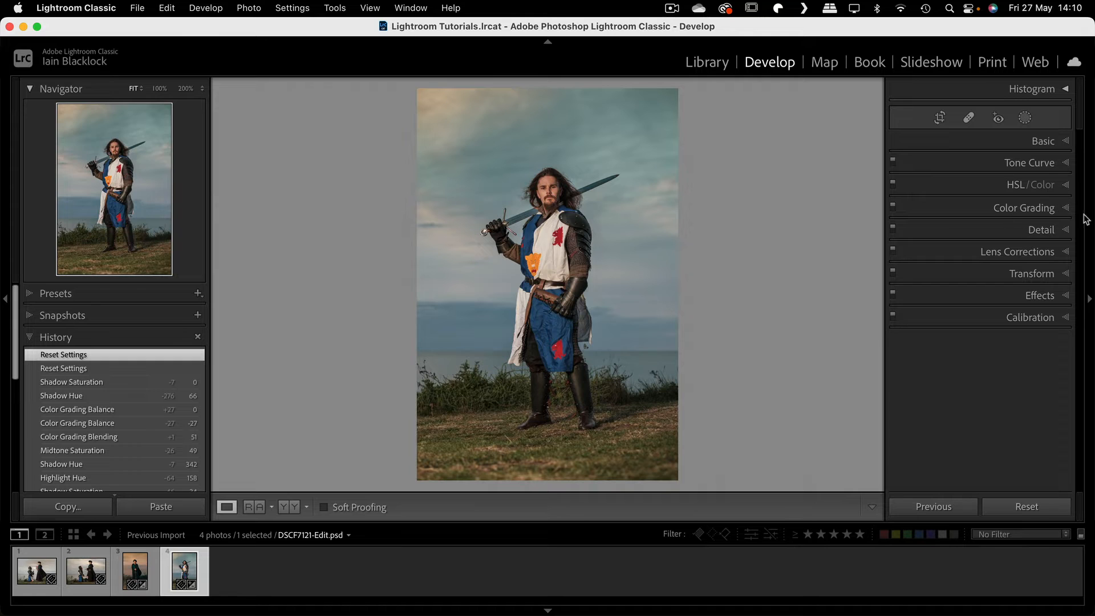
left_click(1064, 208)
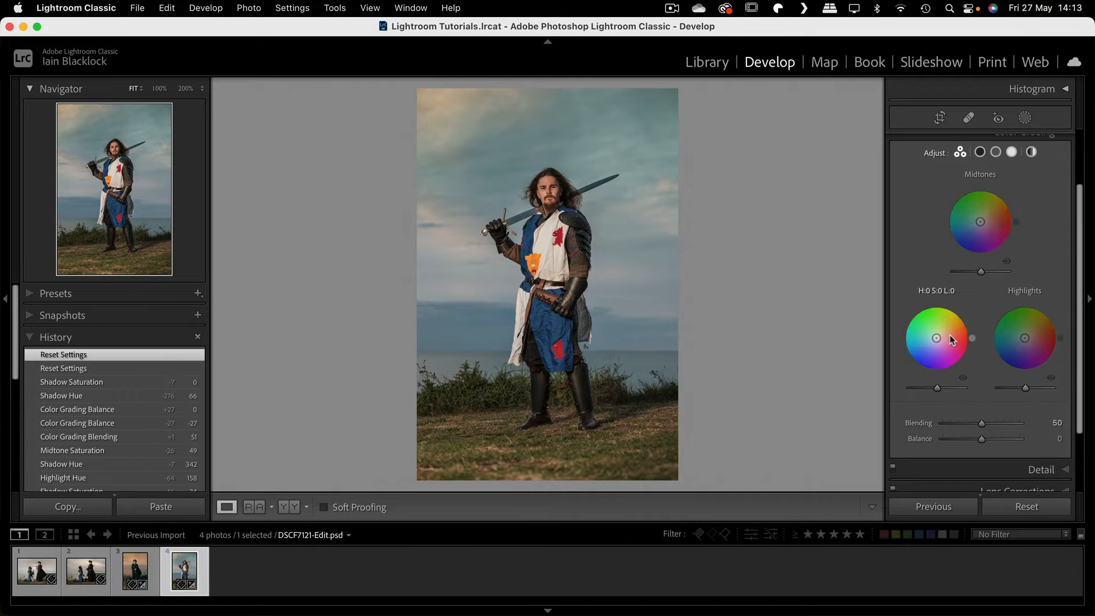
- Look at the individual shadows, midtones and highlights color wheels and return to the three-wheel view
left_click(963, 155)
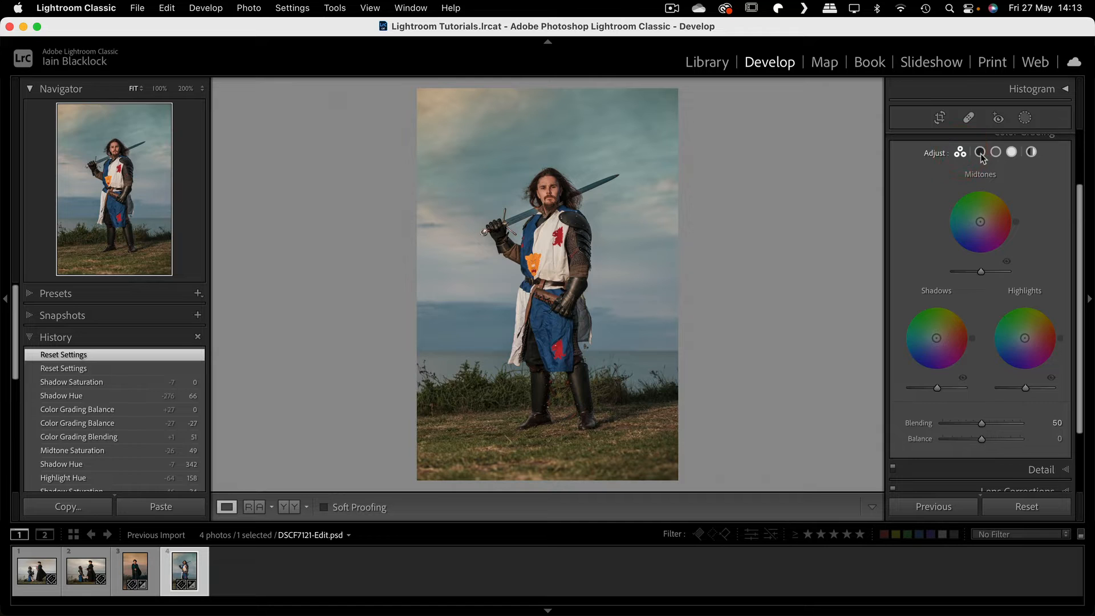
left_click(980, 152)
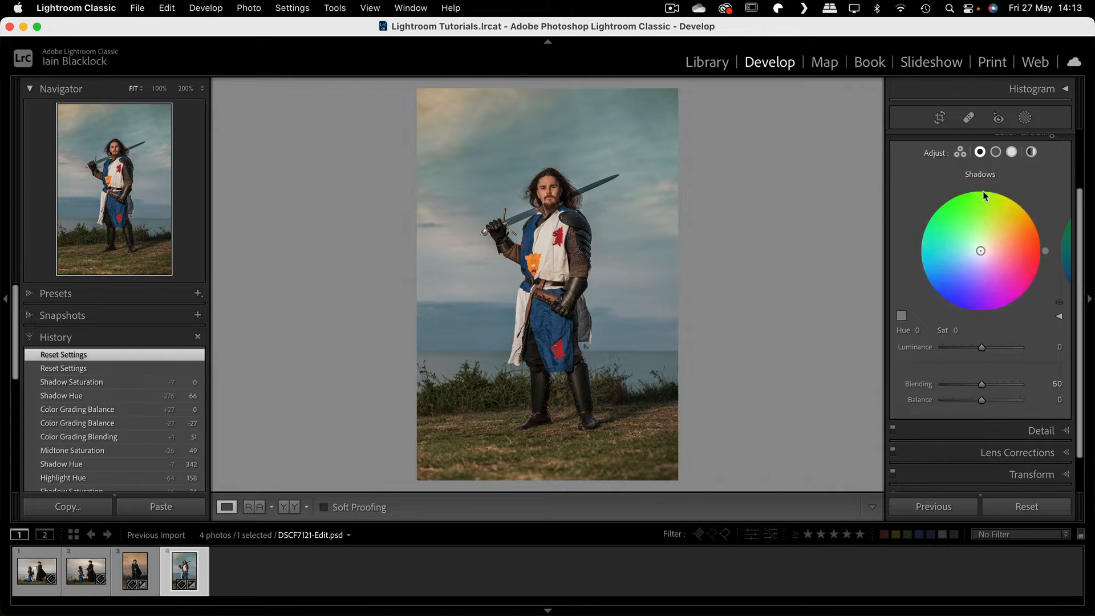
left_click(996, 151)
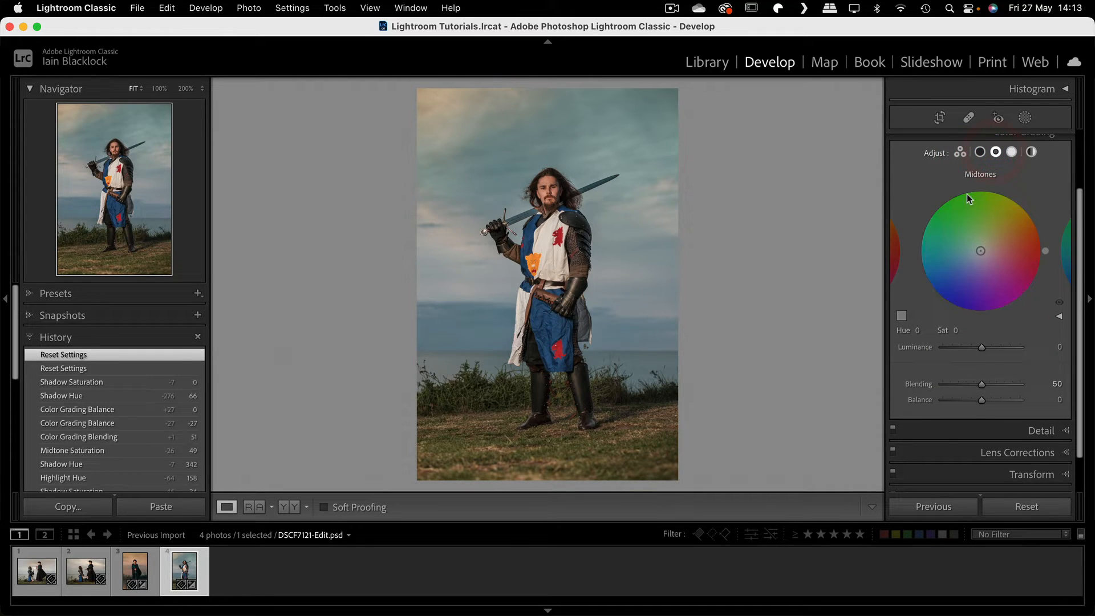
left_click(1011, 152)
left_click(980, 152)
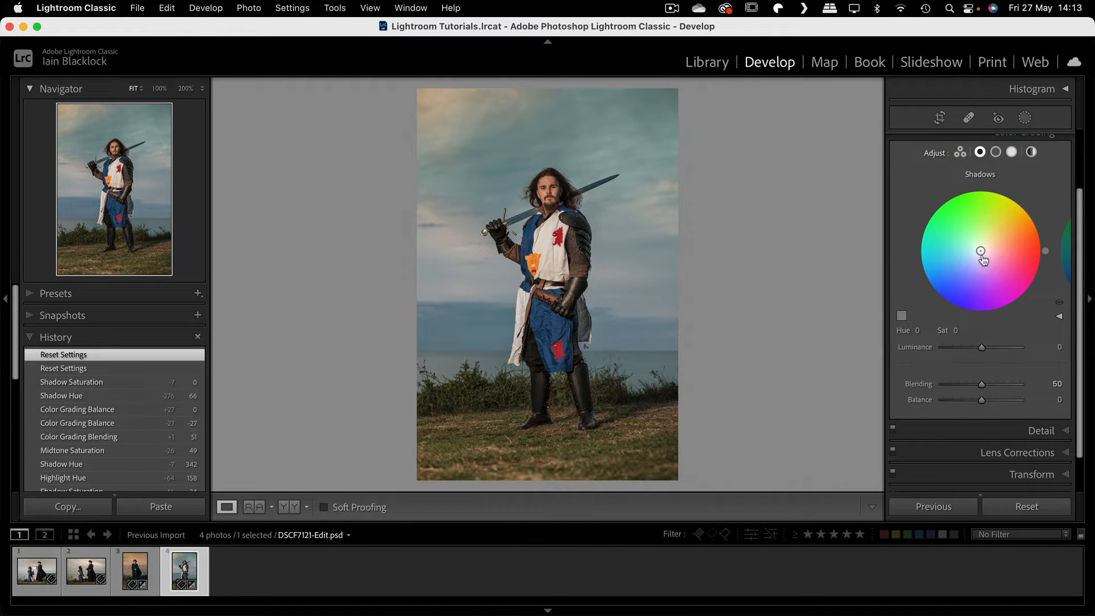
left_click(961, 152)
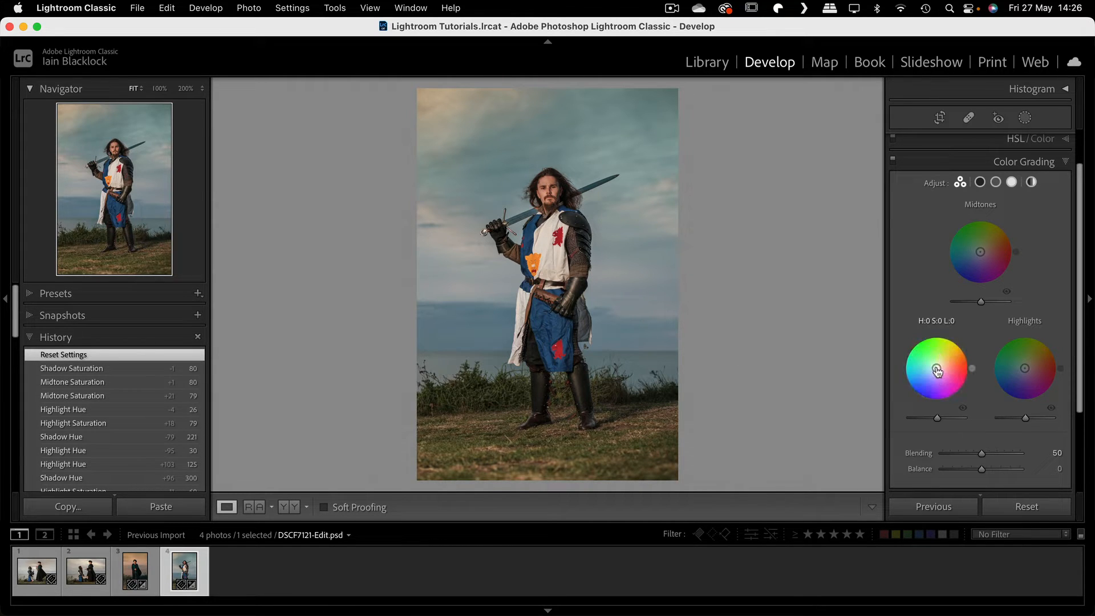
- Color grade the knight photo's shadows at hue 204 and saturation 67, highlights at 25 and 85, and midtones at 31 and 77
left_click_drag(937, 374, 919, 376)
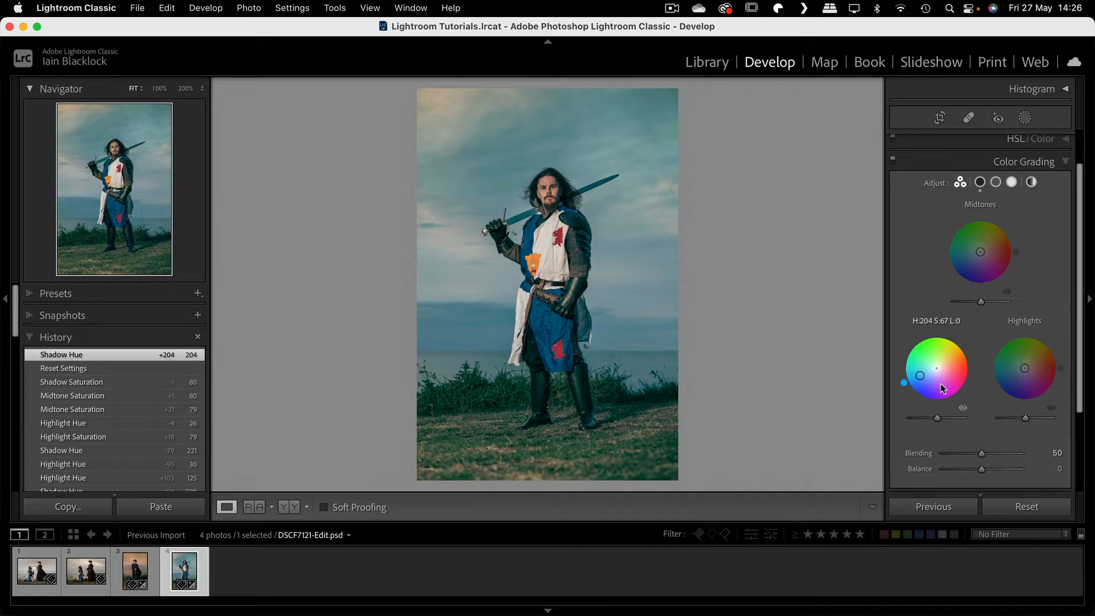
left_click_drag(1025, 368, 1046, 357)
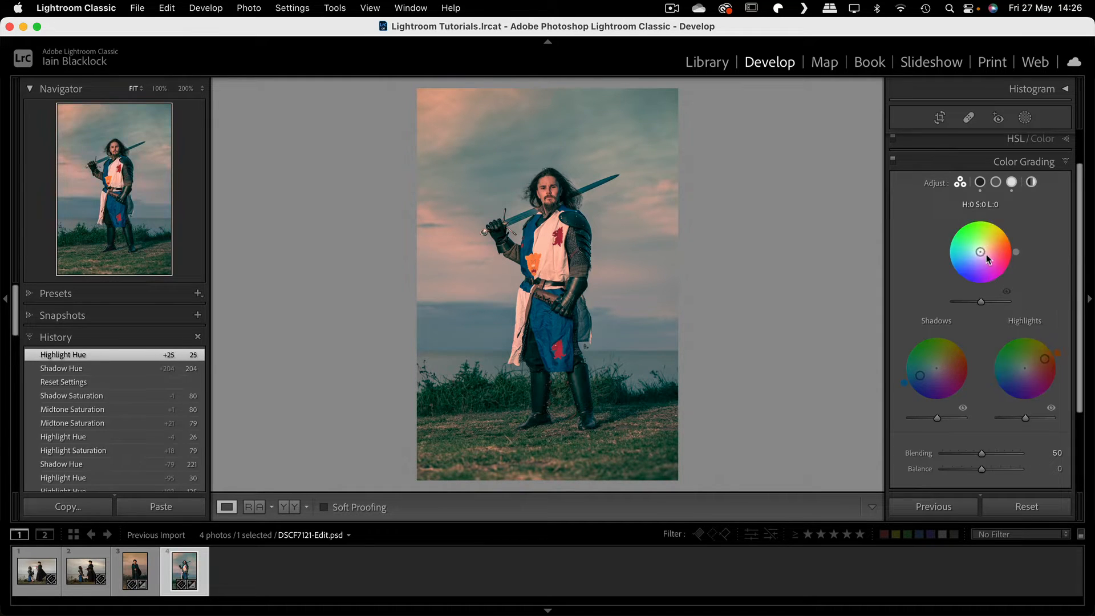
left_click_drag(980, 251, 997, 241)
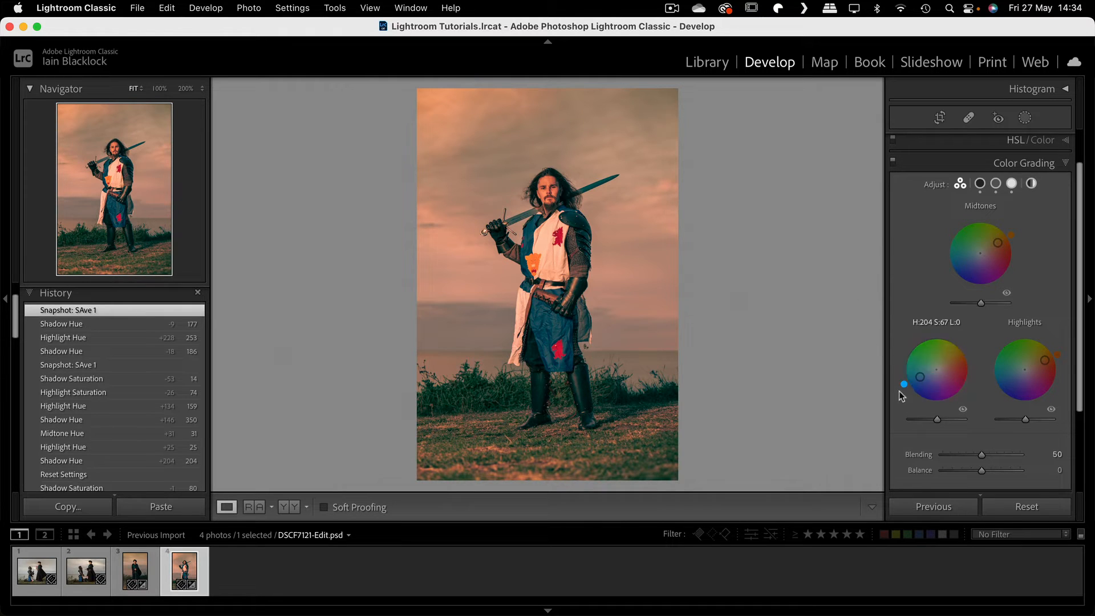
- Shift the color grading hues to 347 for shadows, 147 for highlights and 32 for midtones, keeping the saturations
left_click_drag(905, 388, 972, 377)
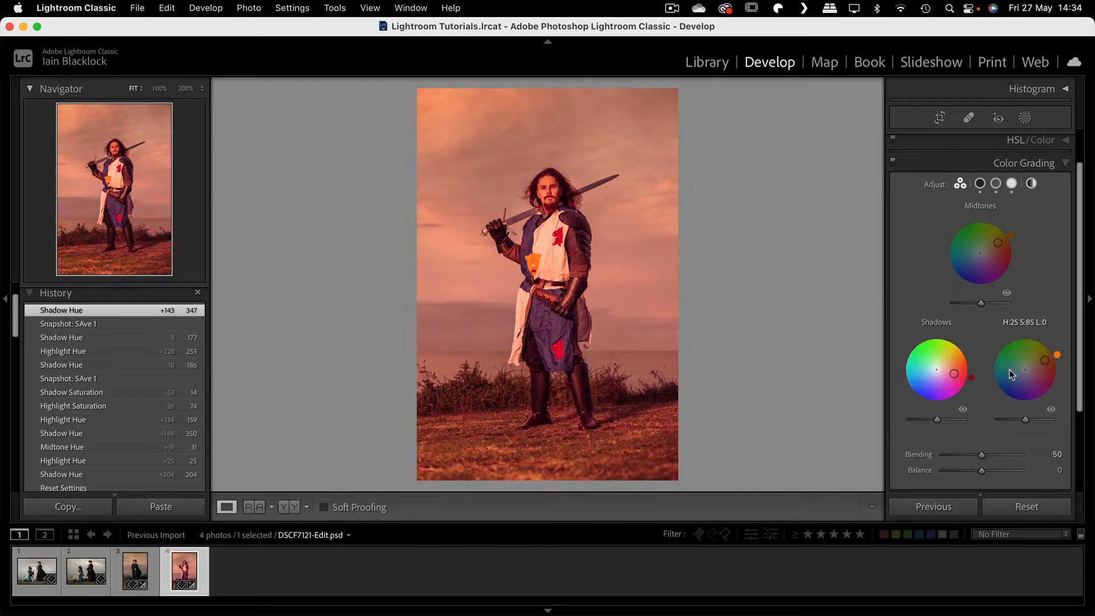
left_click_drag(1059, 358, 996, 354)
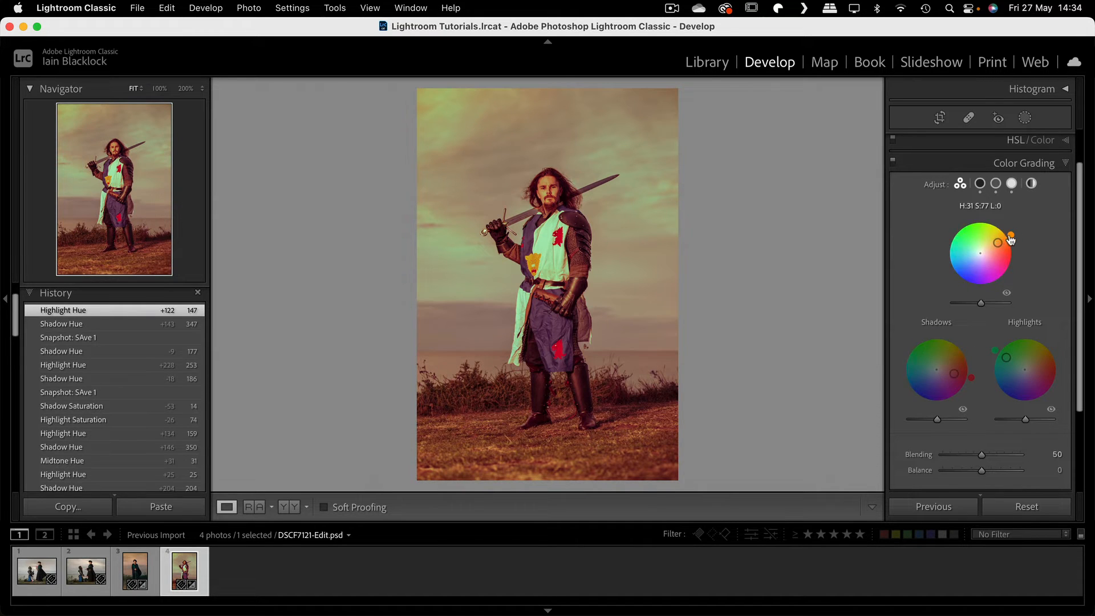
left_click_drag(1012, 235, 1012, 237)
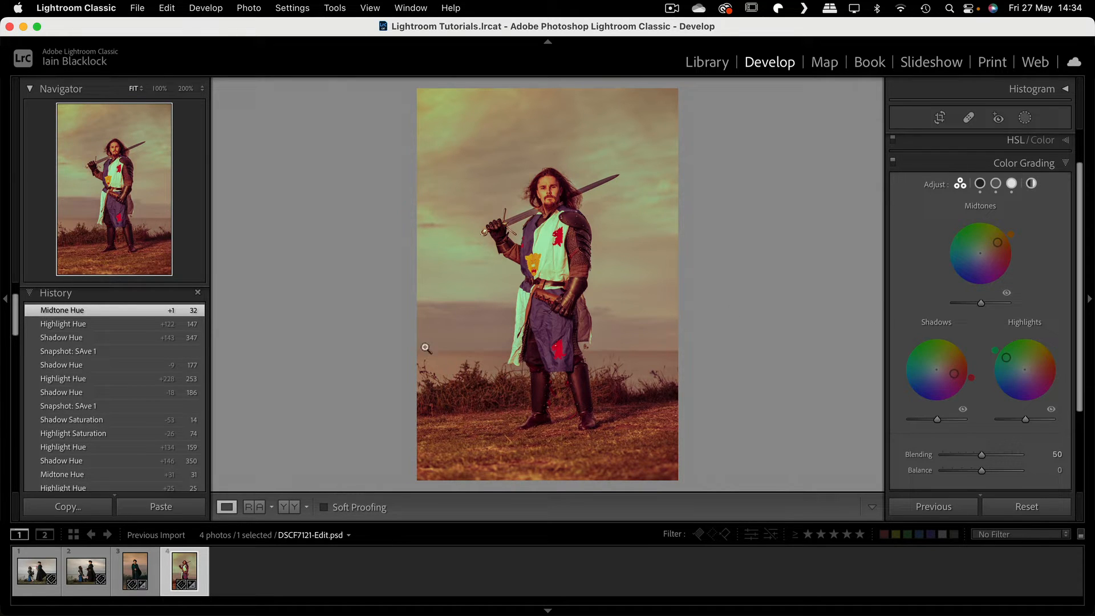
- Show the before and after versions side by side and set the midtones to hue 30 and saturation 93
left_click(285, 507)
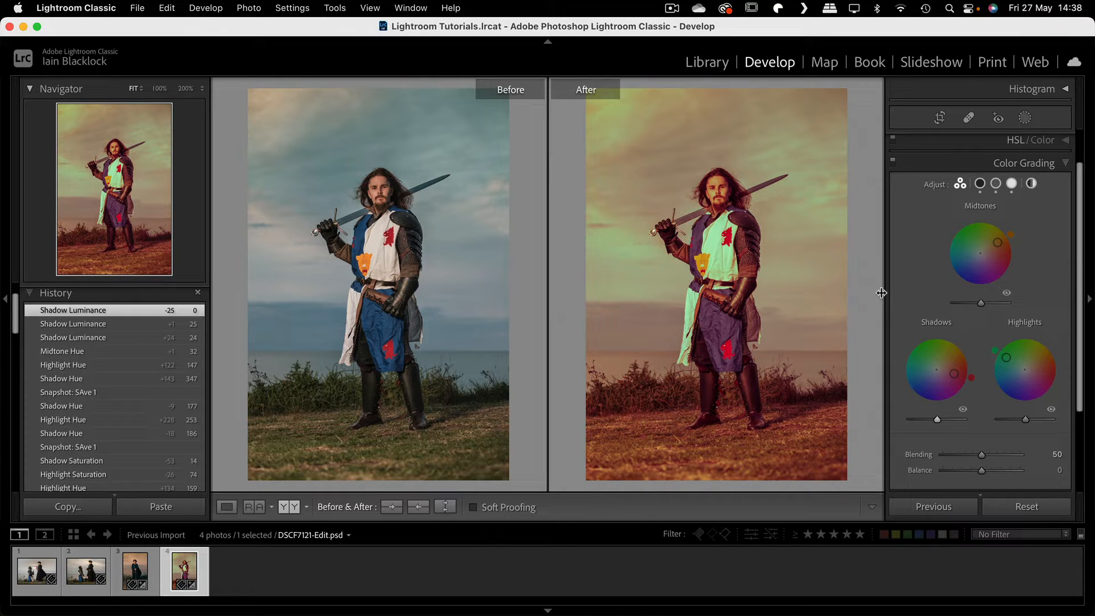
mouse_move(1013, 239)
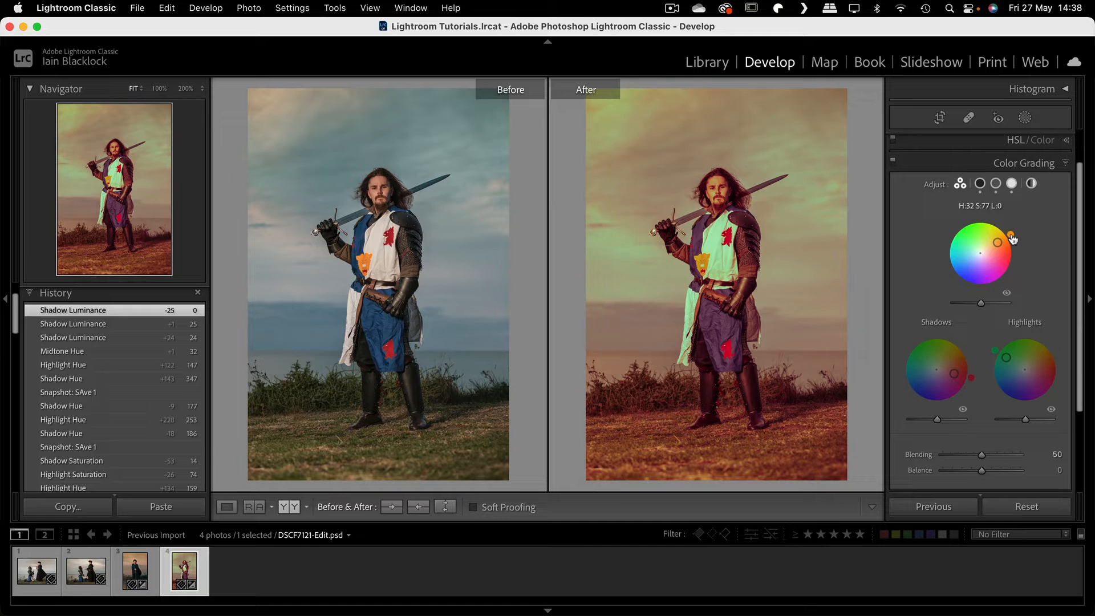
mouse_move(1013, 240)
left_mouse_down()
mouse_move(1003, 226)
mouse_move(1013, 237)
mouse_move(988, 249)
mouse_move(1001, 241)
left_mouse_up()
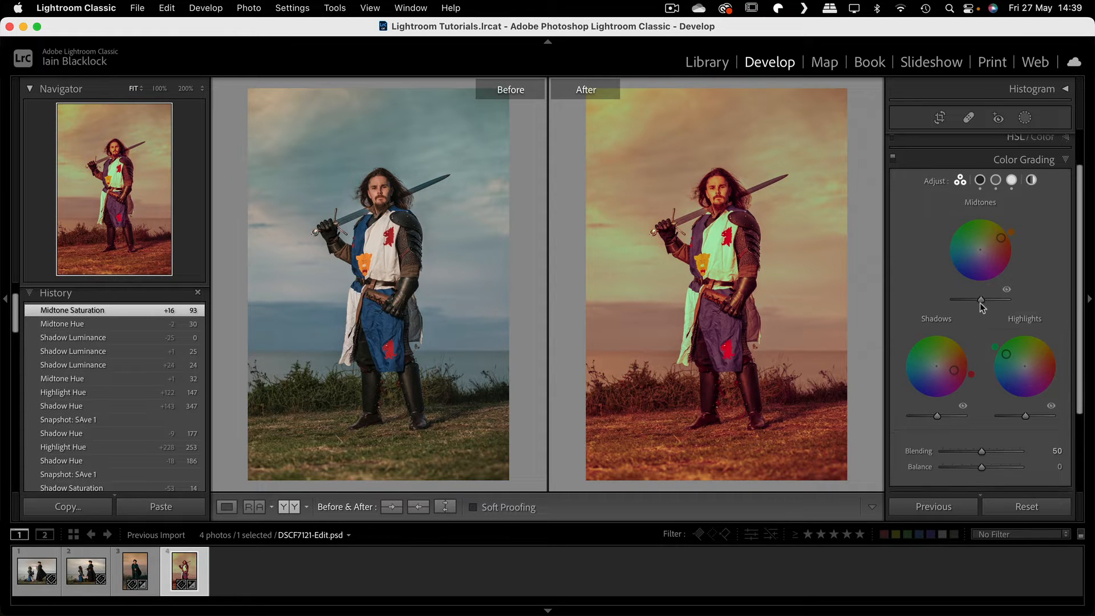
- Set the color grading luminance to -88 for the shadows and 65 for the highlights
scroll(980, 302, "down", 1)
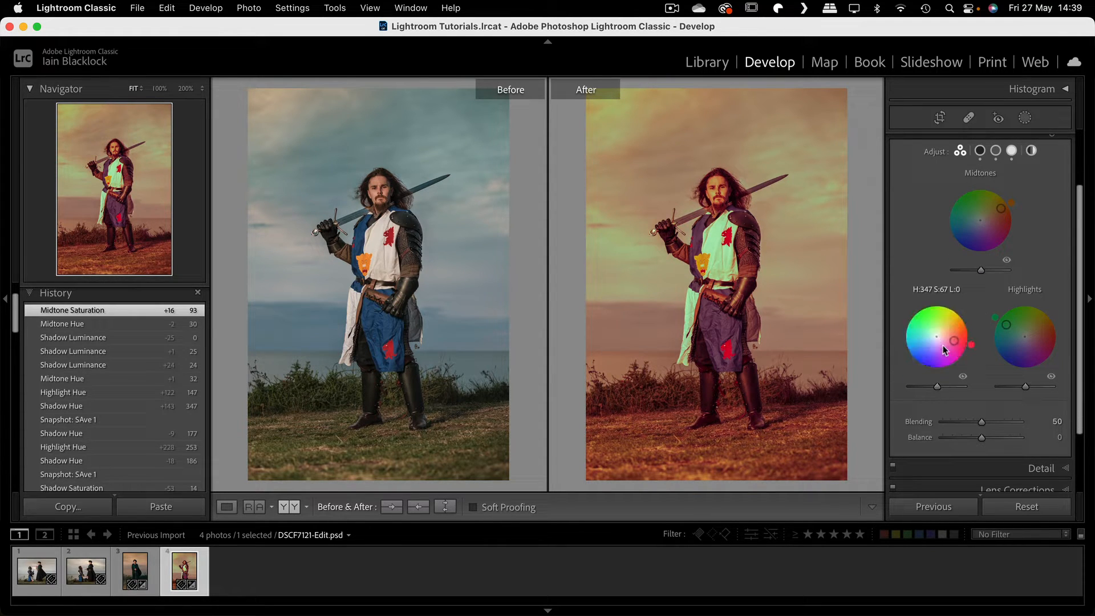
left_click_drag(938, 385, 915, 385)
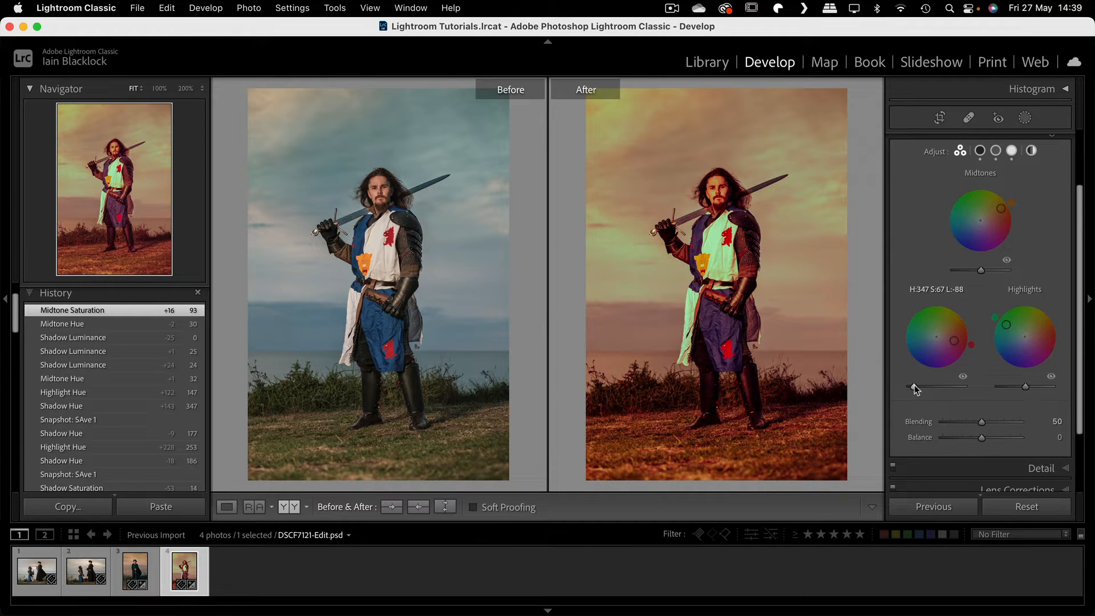
left_click_drag(915, 387, 914, 387)
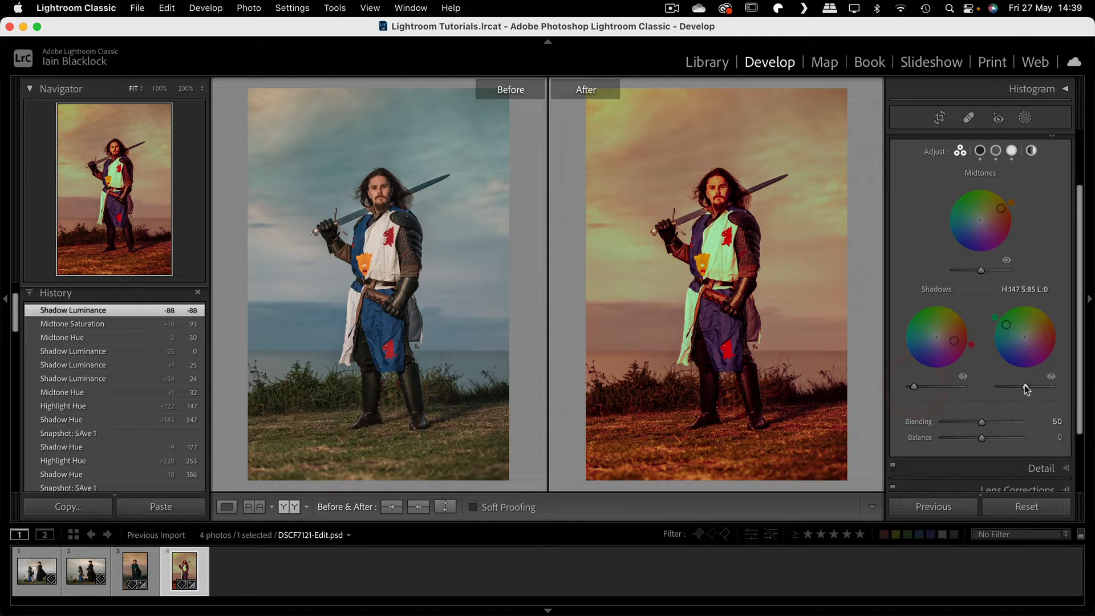
left_click_drag(1024, 383, 1043, 389)
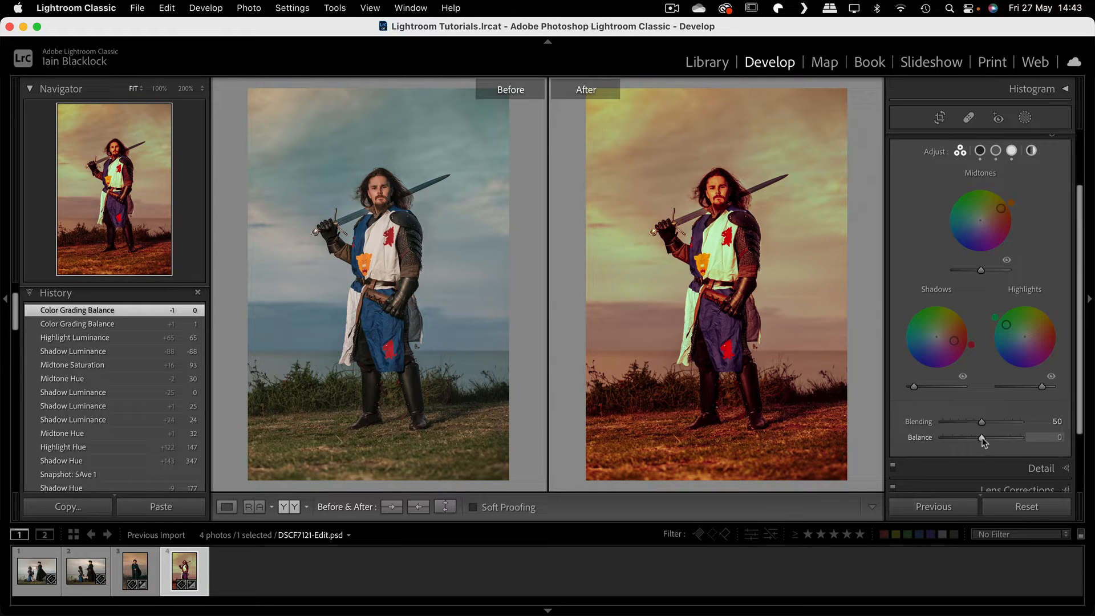
- Try shifting the color grading balance to -80 and reset it to 0
left_click_drag(982, 438, 952, 441)
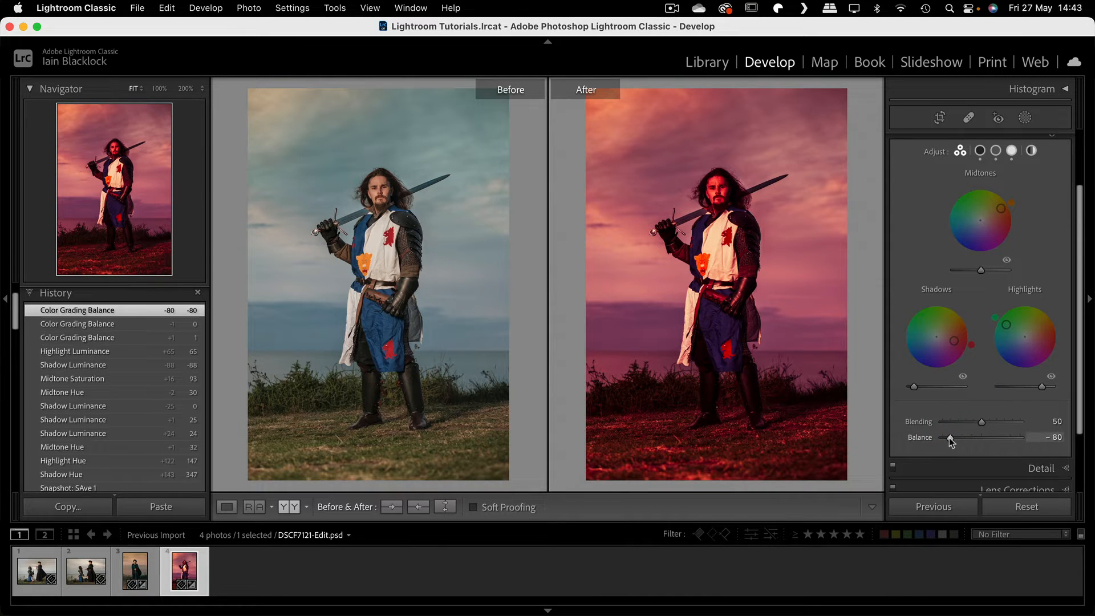
left_click_drag(949, 439, 983, 441)
double_click(920, 438)
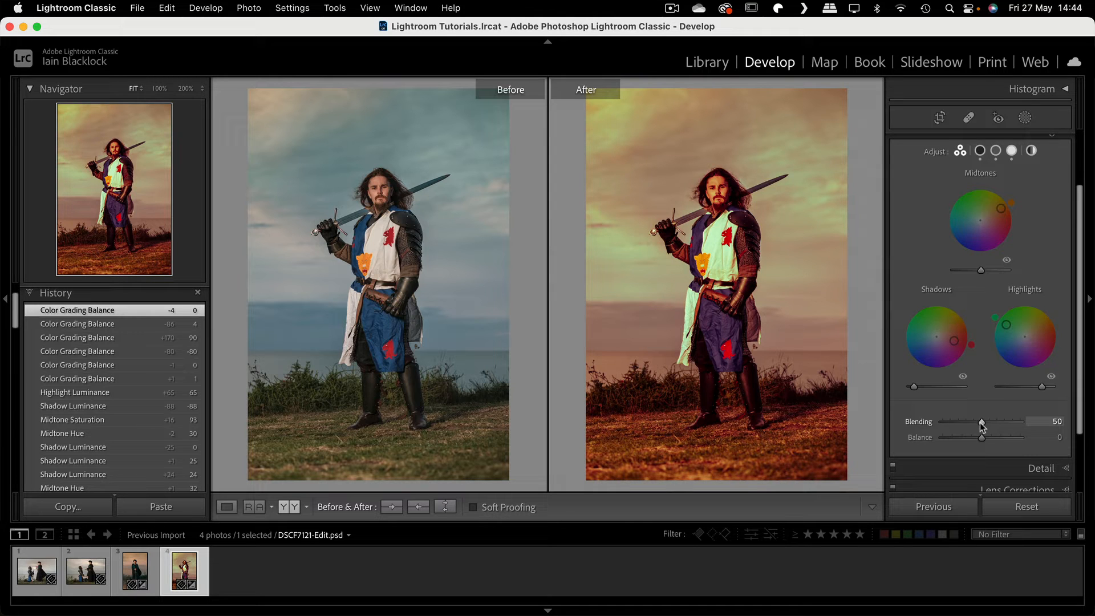
- Open GreyScale20.psd from the Tools folder for developing
left_click(706, 63)
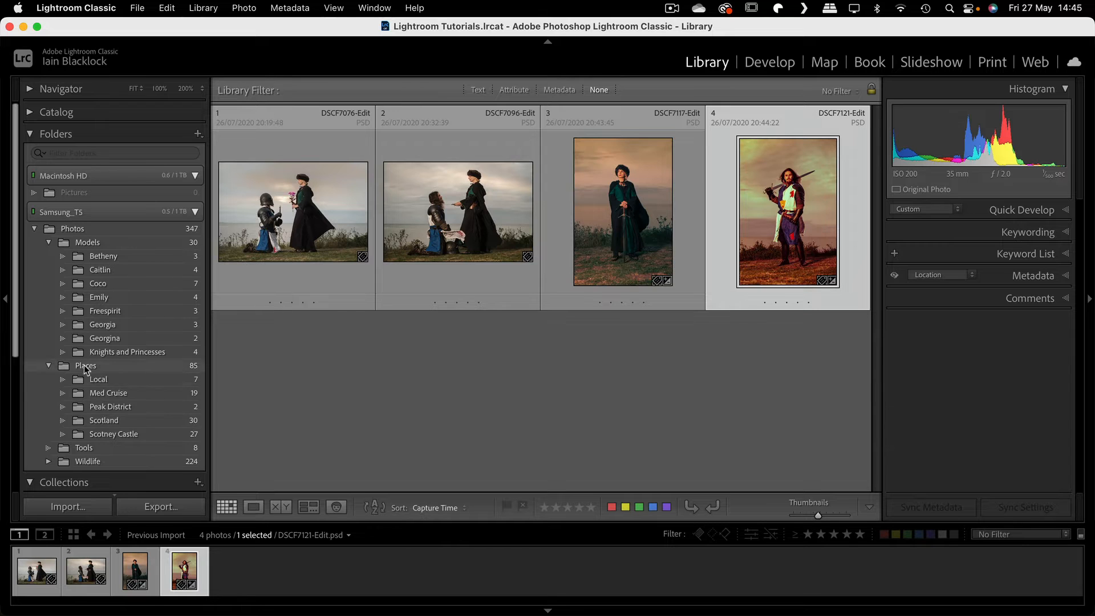
scroll(84, 365, "down", 3)
left_click(50, 367)
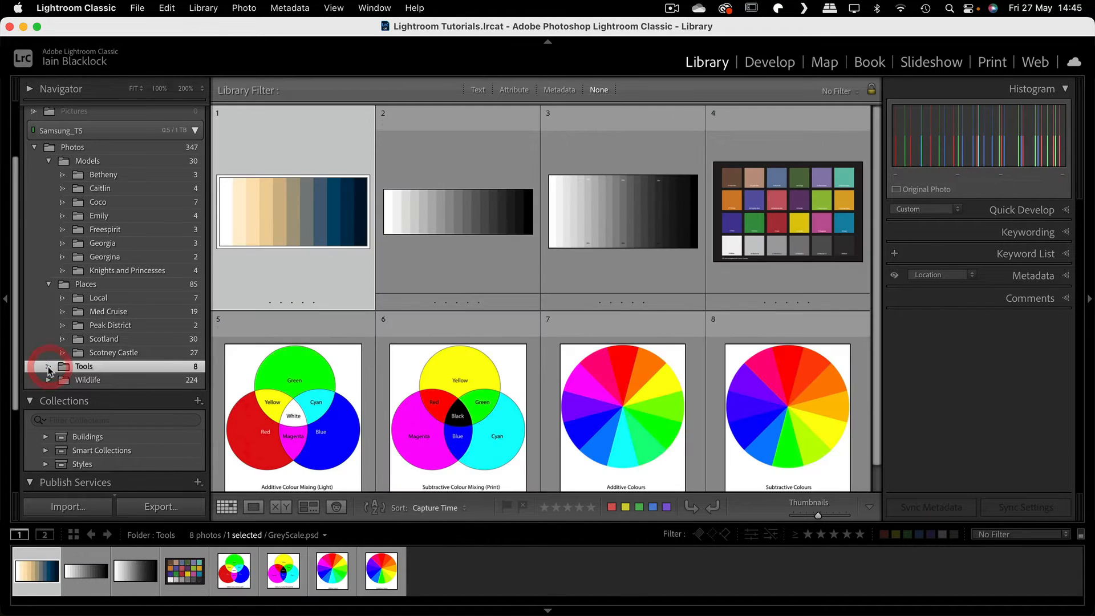
double_click(620, 217)
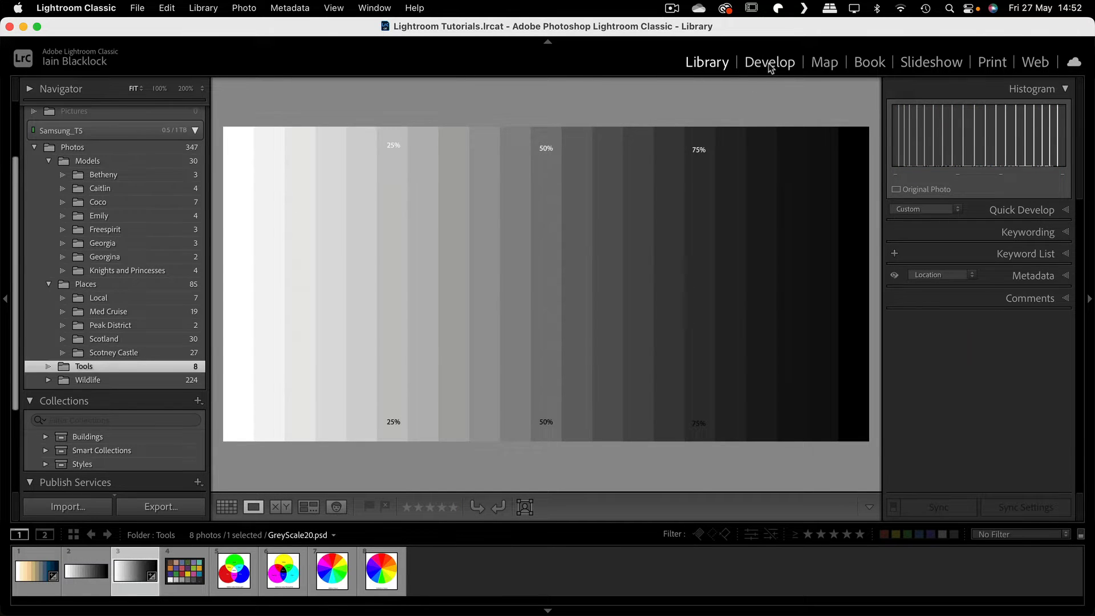
left_click(768, 63)
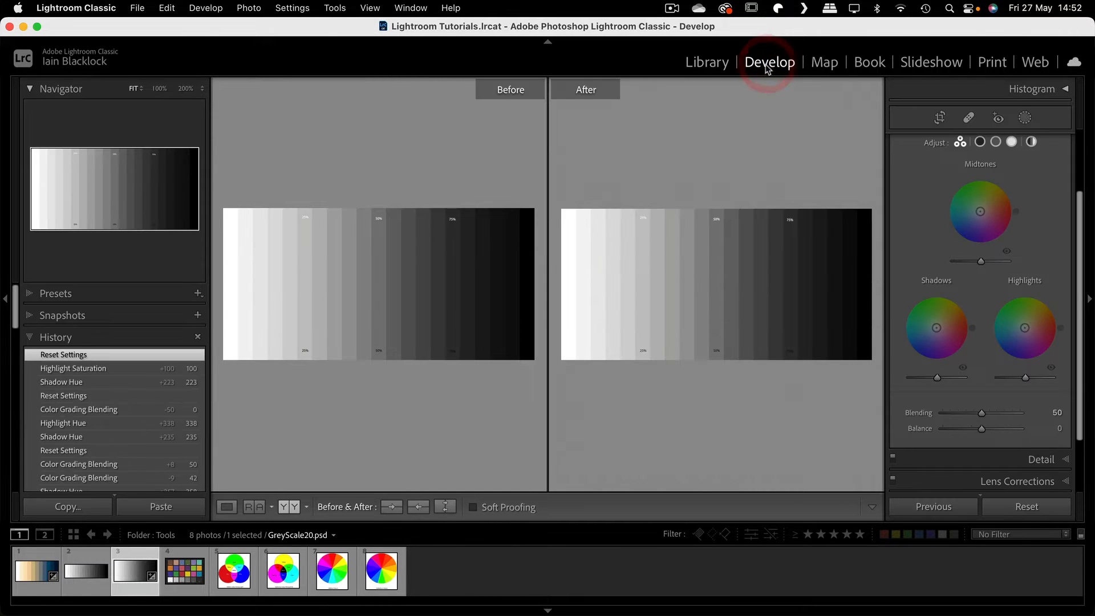
- Show the greyscale chart in single-image view and tint its shadows at hue 236 and highlights at hue 353
left_click(227, 508)
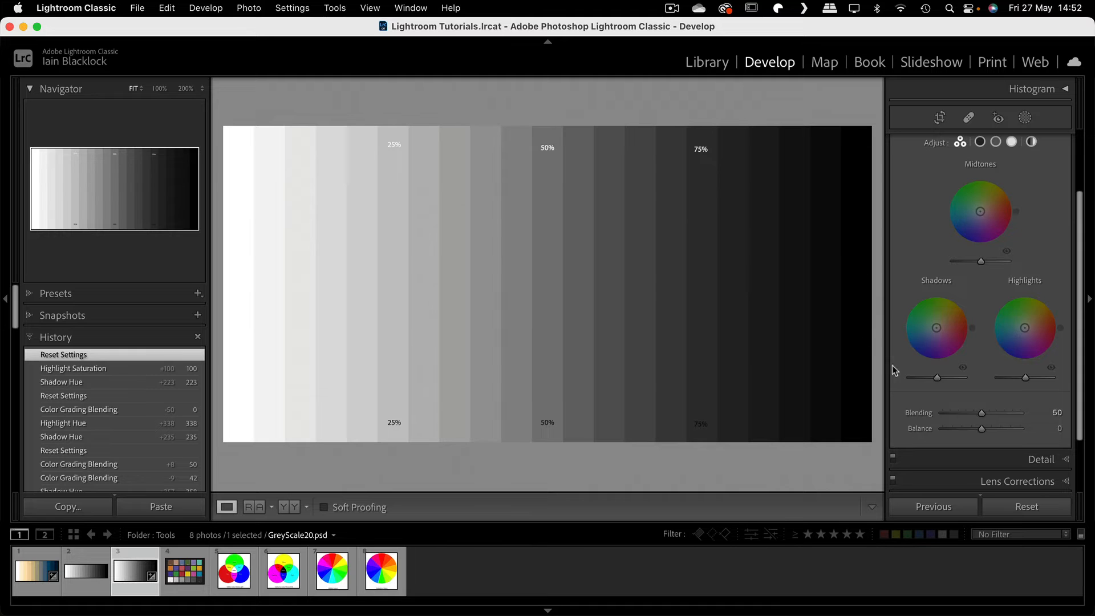
left_click_drag(936, 328, 922, 349)
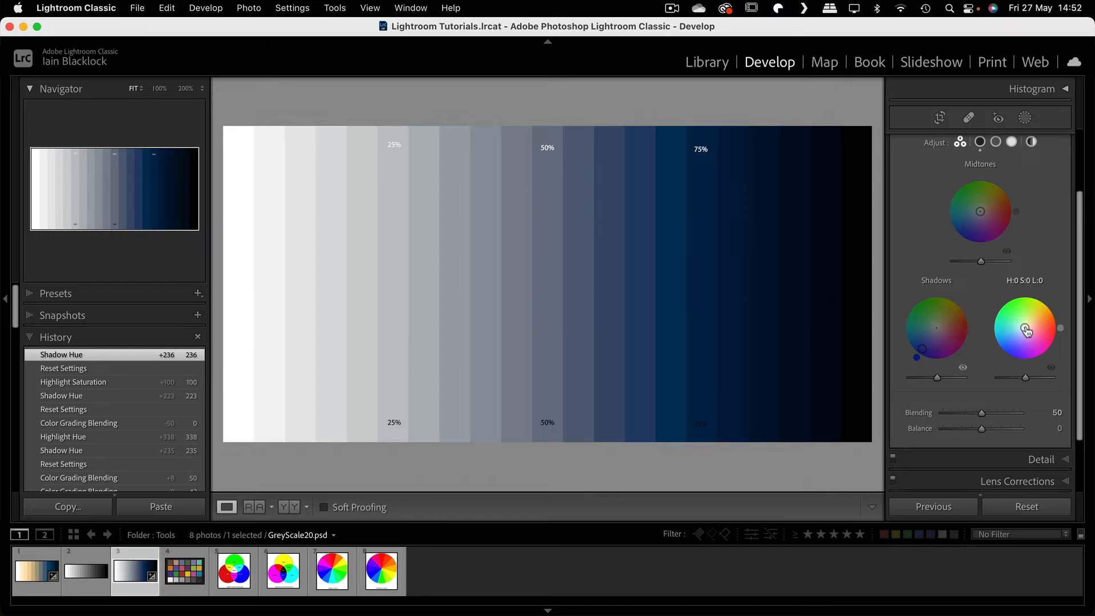
left_click_drag(1026, 328, 1050, 332)
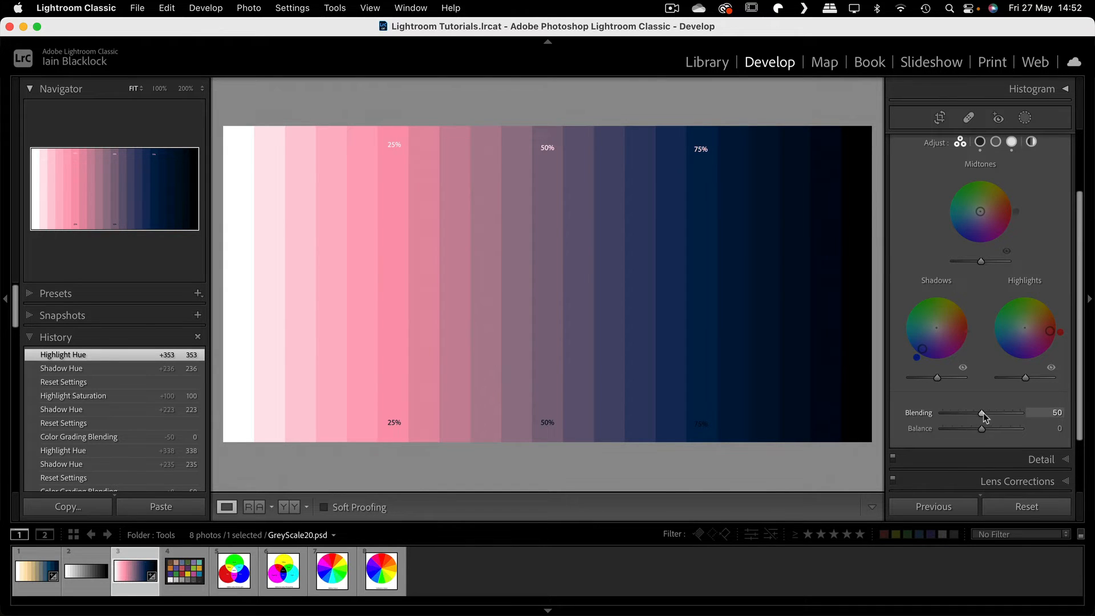
- Compare the color grading Blending at 0 and 100 on the greyscale chart, and leave it at 0
left_click_drag(982, 414, 923, 417)
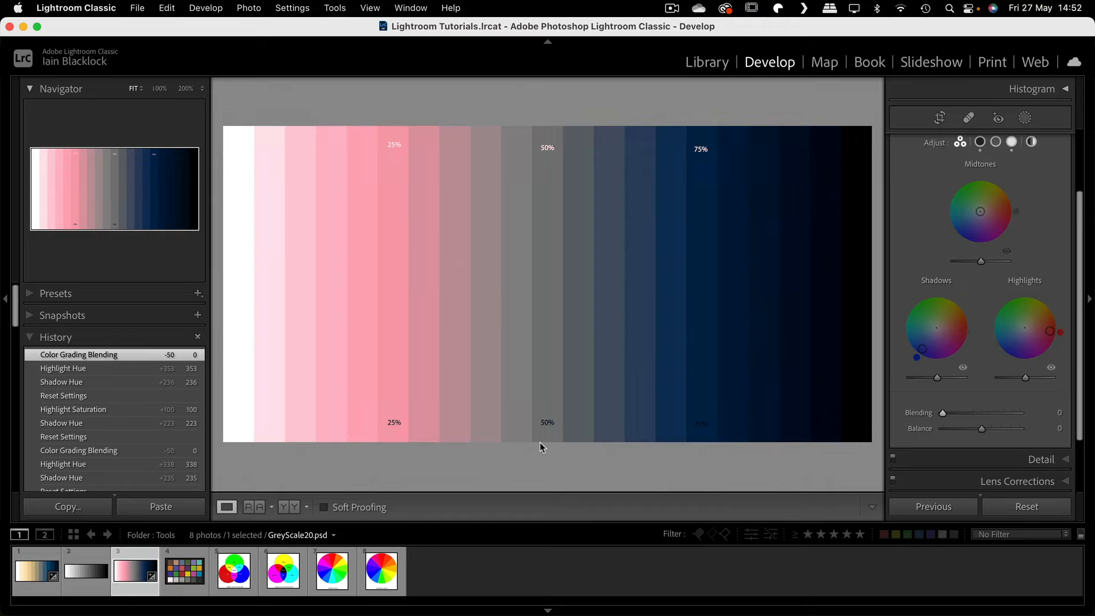
left_click_drag(943, 414, 1016, 418)
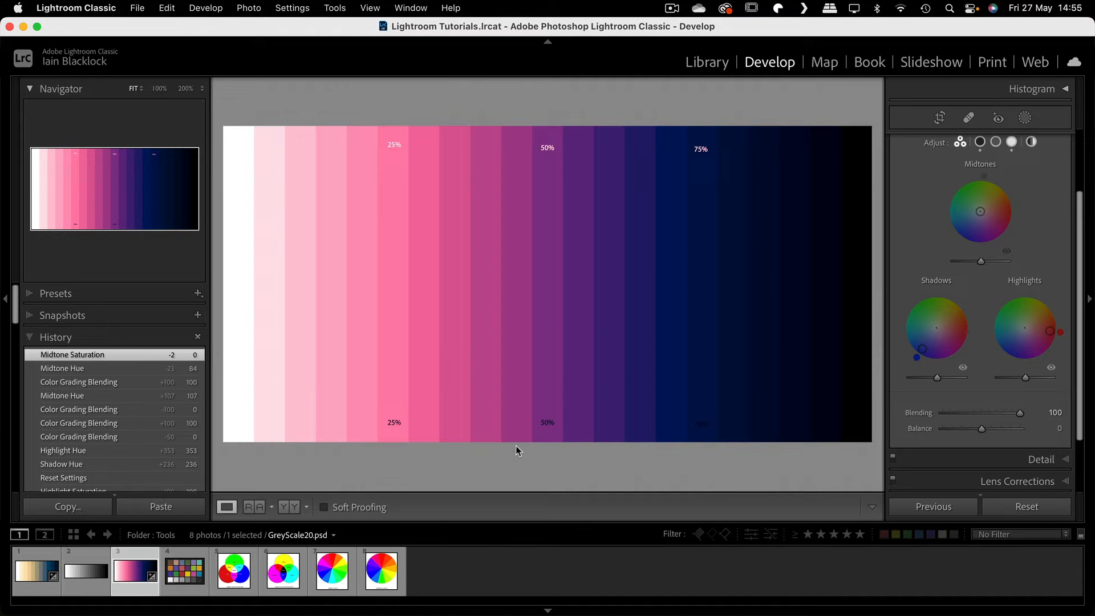
left_click_drag(1021, 414, 930, 414)
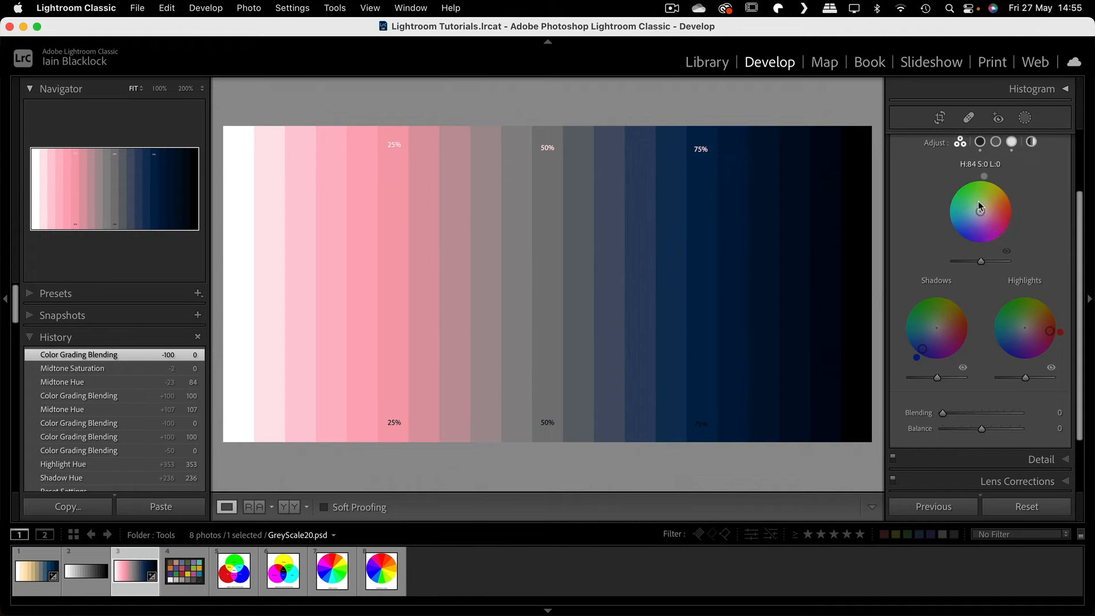
- Tint the greyscale chart's midtones green at hue 121 and readjust the Blending amount
left_click_drag(980, 212, 968, 190)
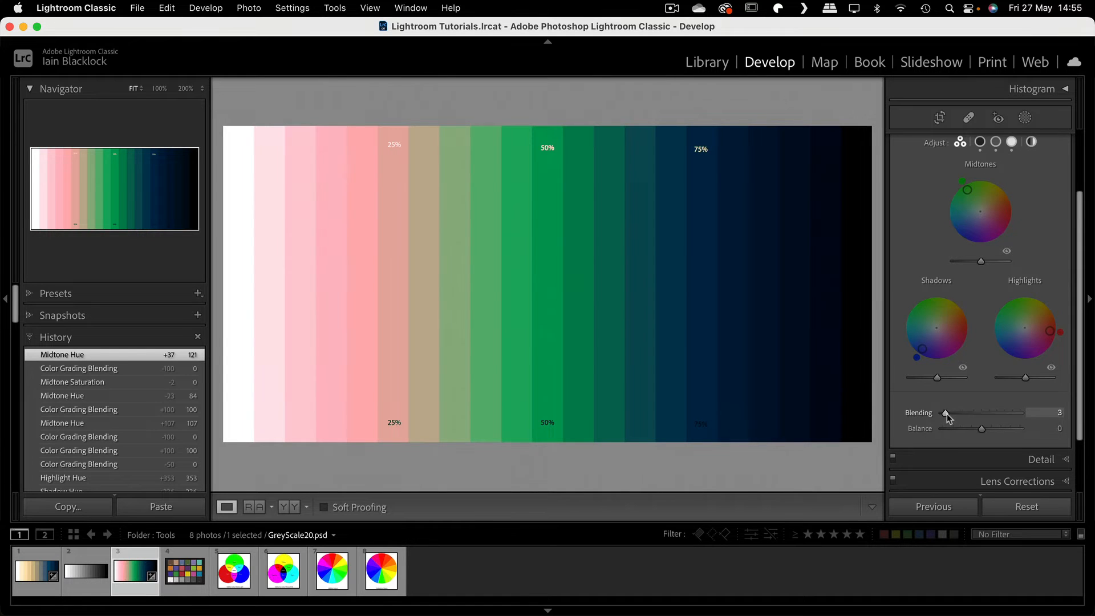
mouse_move(947, 412)
left_mouse_down()
mouse_move(1014, 413)
mouse_move(943, 416)
left_mouse_up()
- Return to the photo library and open the Knights and Princesses folder
left_click(708, 61)
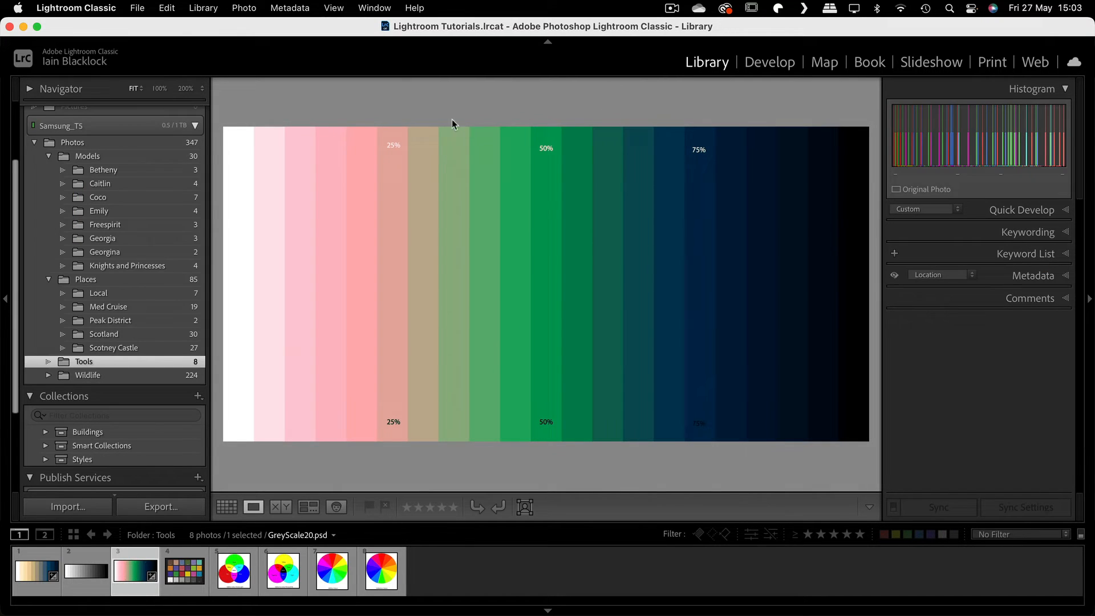
left_click(108, 265)
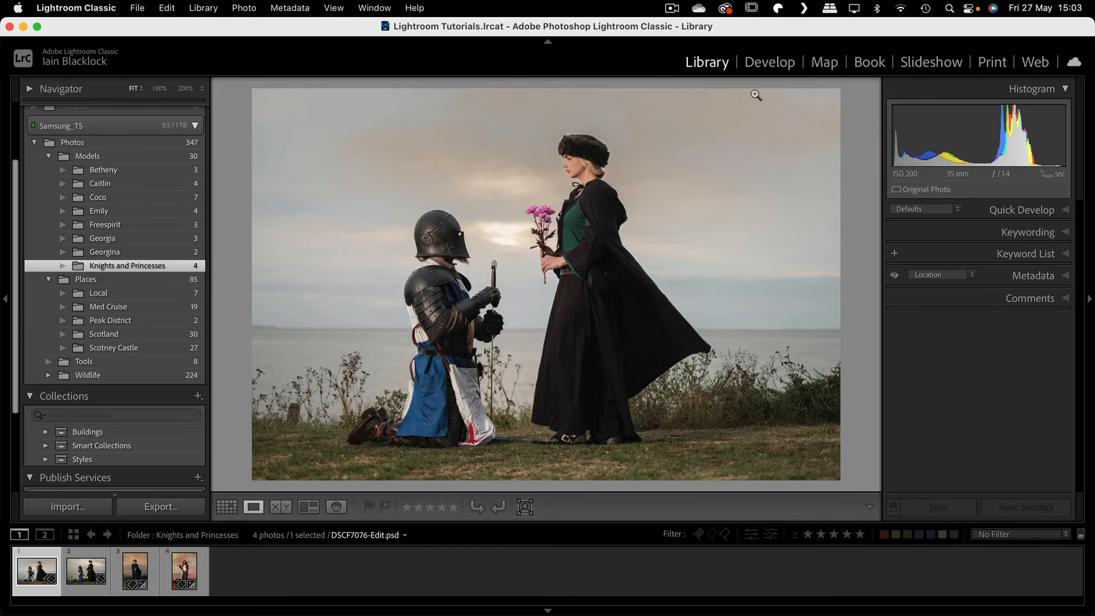
- Open the photo of the standing knight with the sword in the Develop module and reset all its color grading
key("n")
left_click(794, 188)
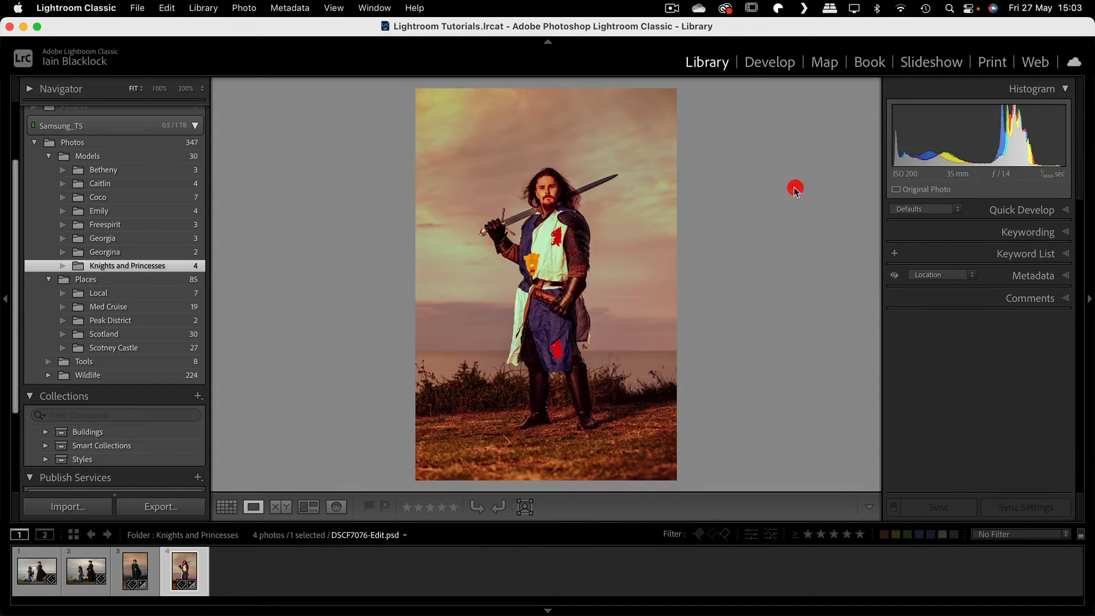
double_click(795, 188)
left_click(752, 62)
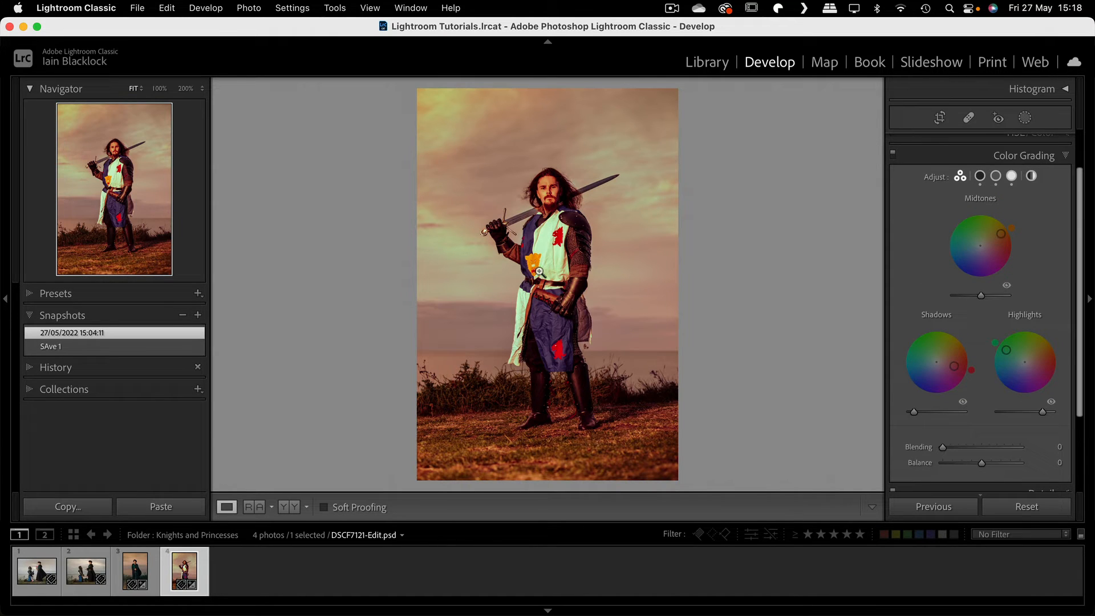
double_click(938, 180)
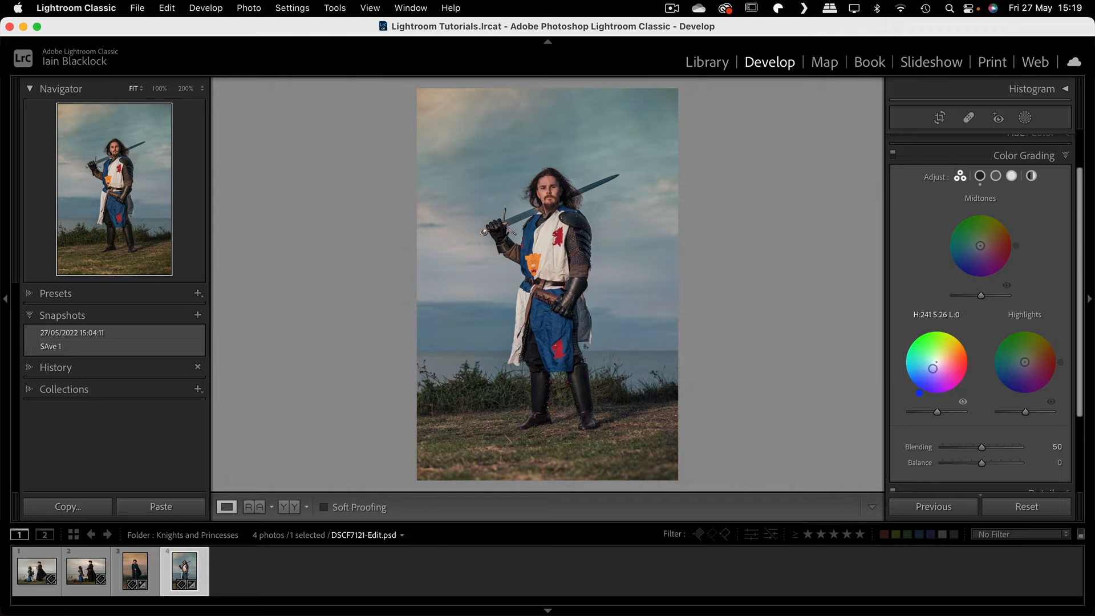
- Tint the knight photo's shadows blue at hue 226, saturation 100, highlights green, and midtones orange at hue 36, saturation 74
left_click_drag(923, 382, 919, 380)
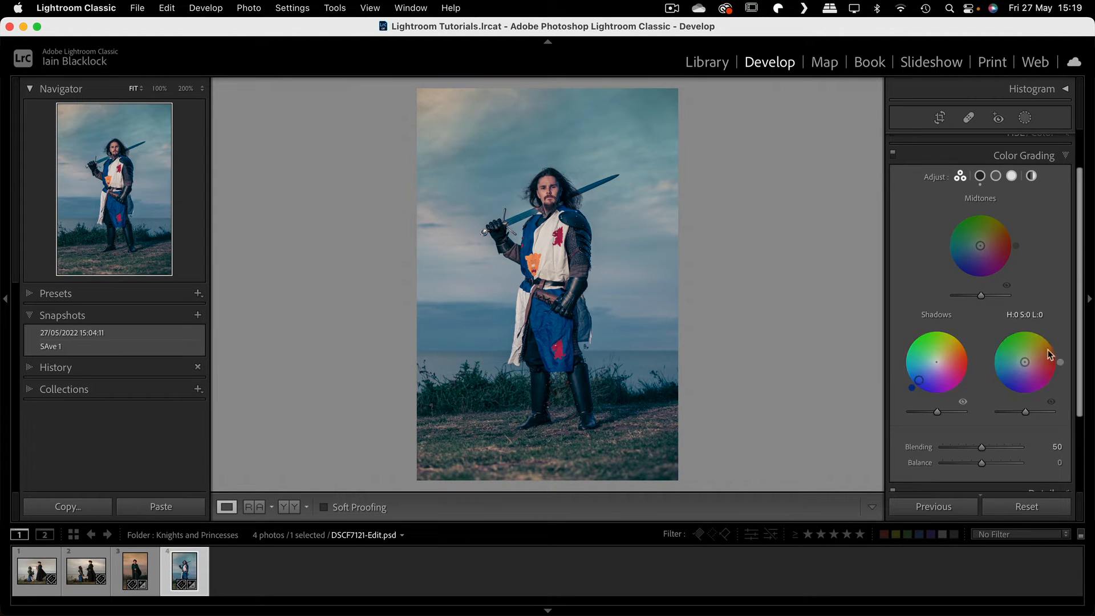
left_click_drag(1024, 365, 1009, 341)
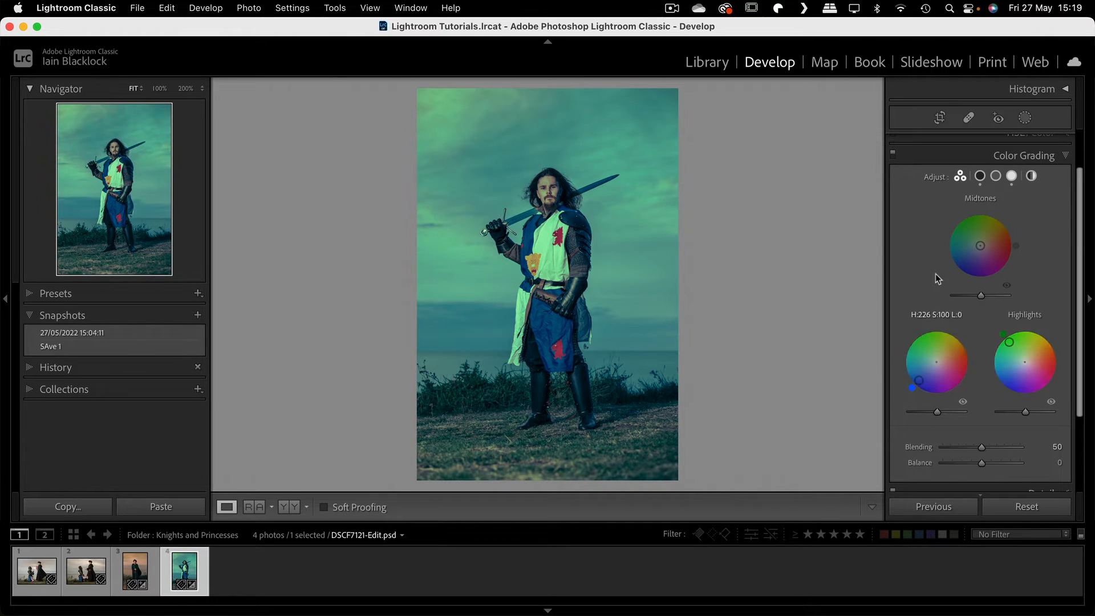
left_click_drag(980, 246, 996, 234)
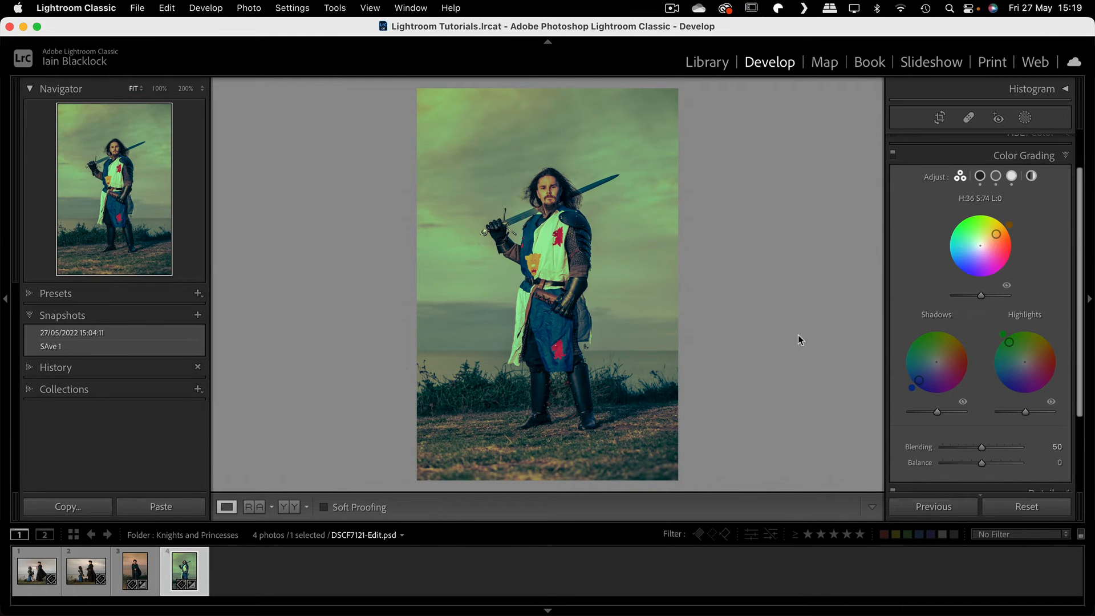
- View the knight's face at 100% and set the color grading Blending to 0
left_click(546, 200)
left_click_drag(532, 213, 519, 311)
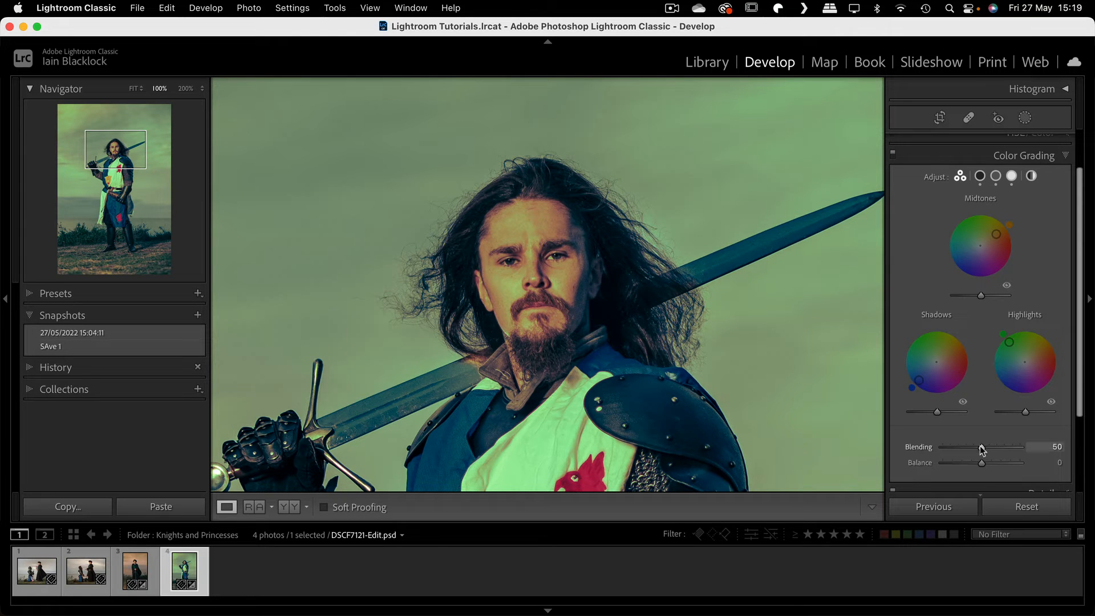
left_click_drag(981, 448, 938, 449)
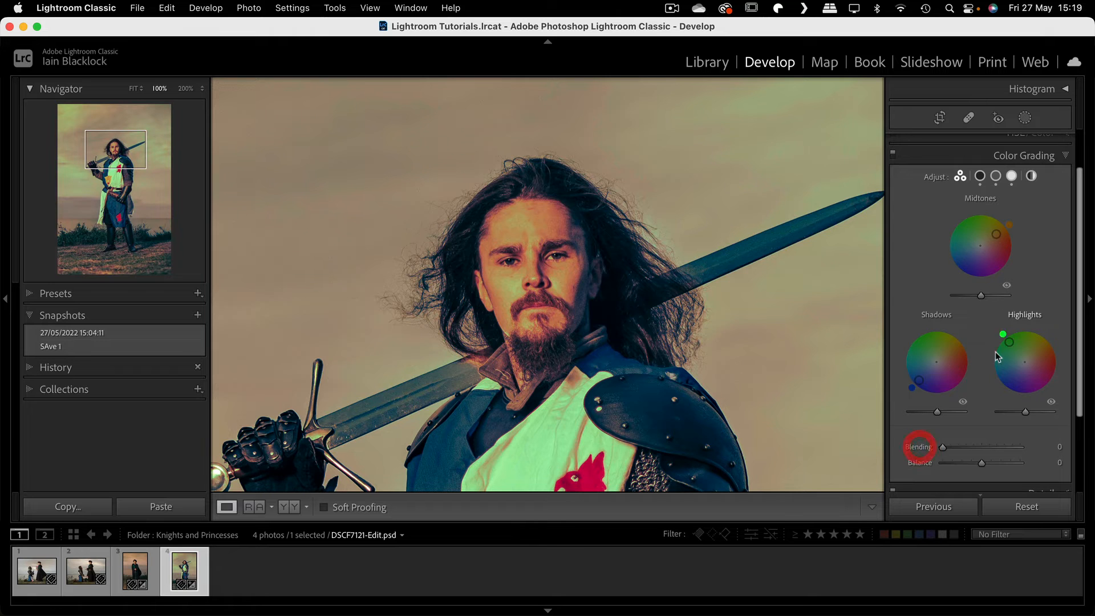
- Refine the tints, with midtones at hue 36, saturation 51, and shadows at hue 219, saturation 100, and set Blending to 100
left_click_drag(996, 233, 991, 238)
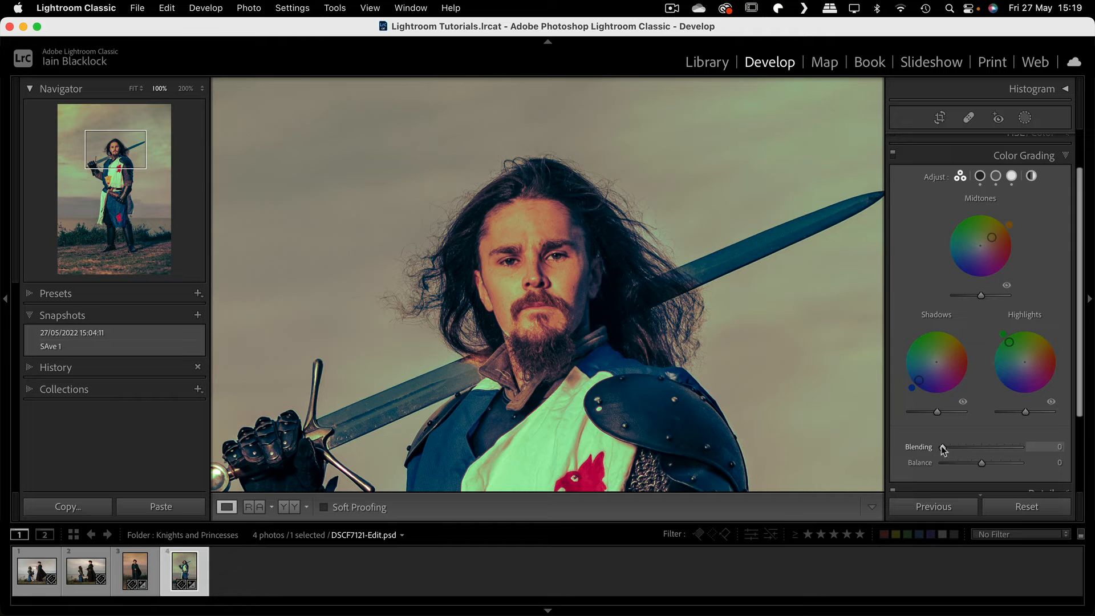
mouse_move(912, 391)
left_mouse_down()
mouse_move(905, 359)
mouse_move(919, 335)
mouse_move(961, 337)
mouse_move(965, 382)
mouse_move(947, 395)
mouse_move(909, 385)
left_mouse_up()
mouse_move(1003, 335)
left_mouse_down()
mouse_move(1049, 336)
mouse_move(1060, 362)
mouse_move(1052, 384)
mouse_move(1013, 395)
mouse_move(992, 349)
mouse_move(991, 365)
mouse_move(999, 338)
left_mouse_up()
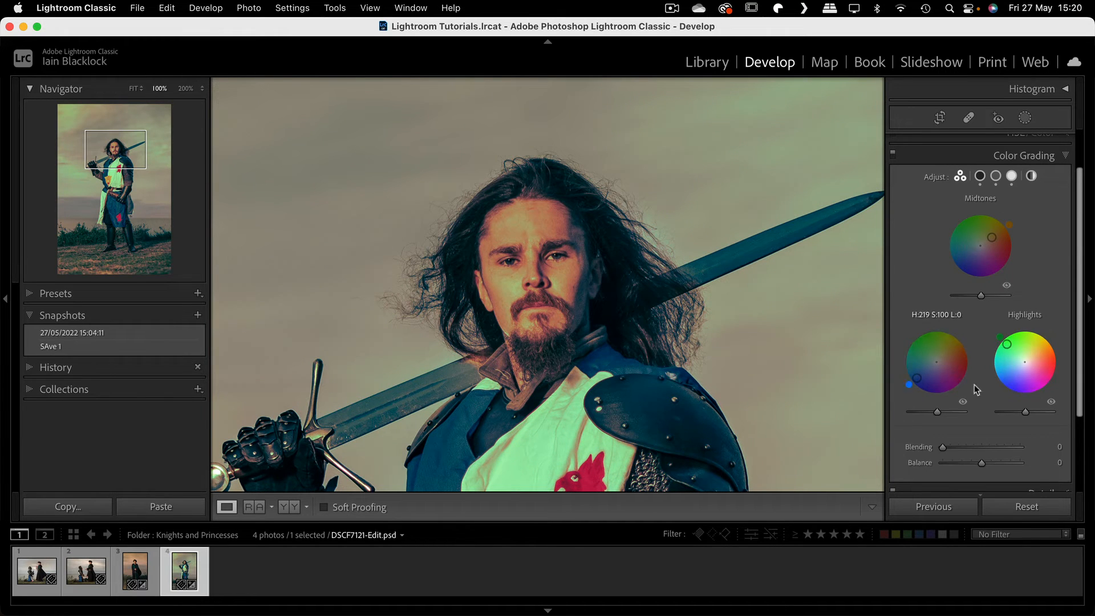
left_click_drag(943, 449, 1032, 446)
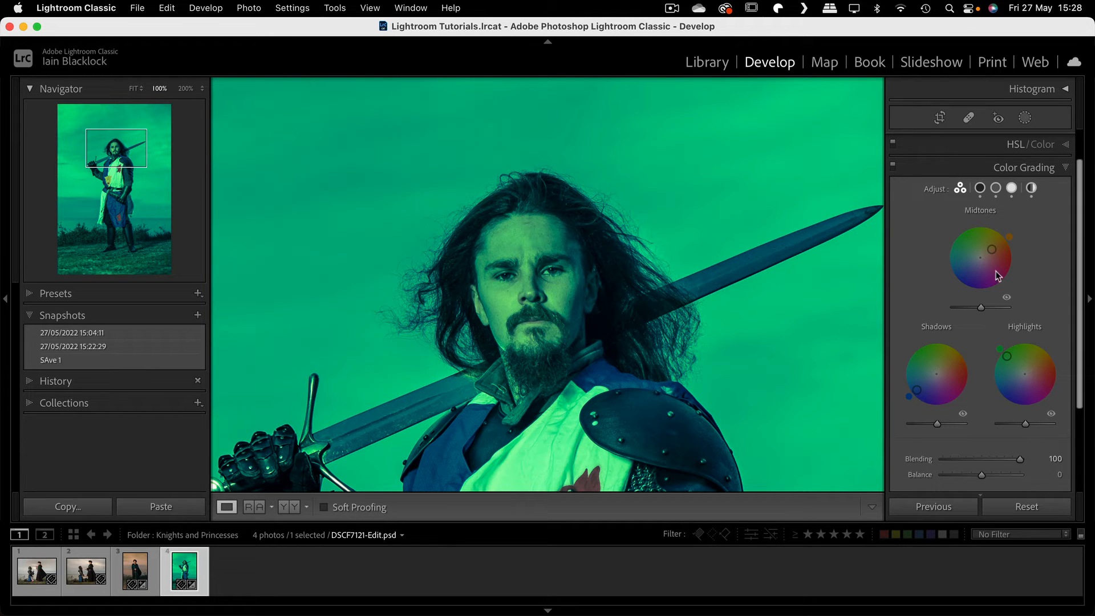
- Reset the color grading and tint the whole photo red with the Global wheel at hue 3, saturation 100
left_click(1031, 189)
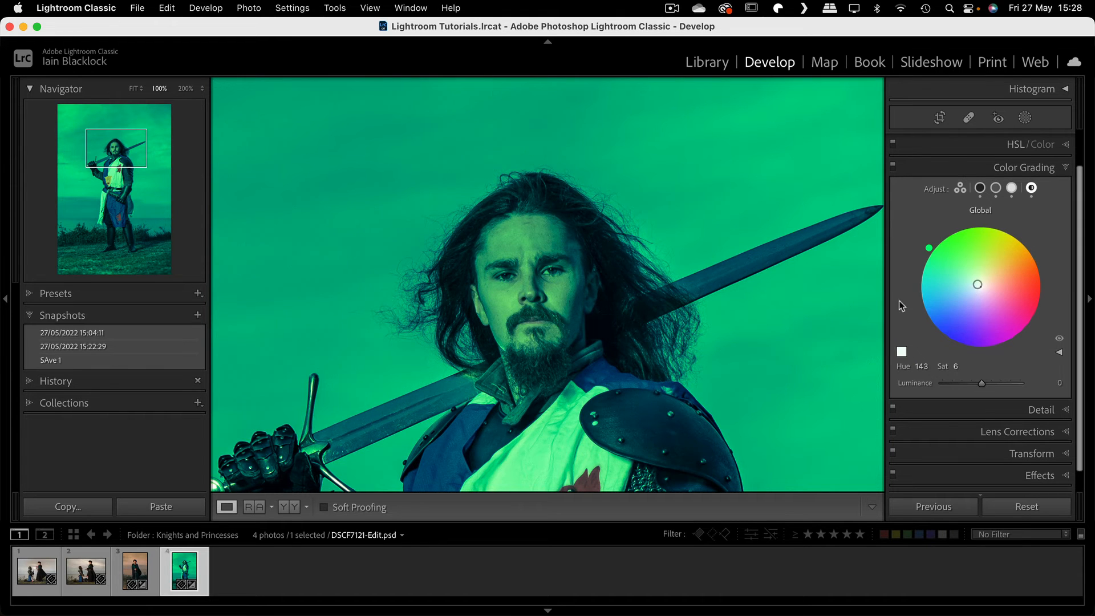
left_click(554, 327)
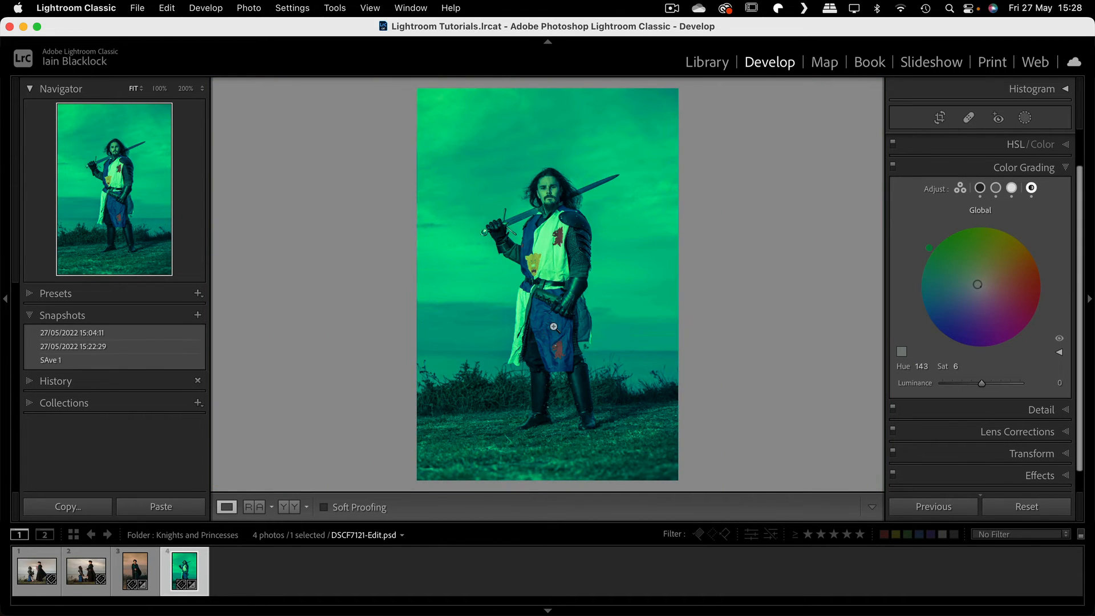
double_click(937, 191)
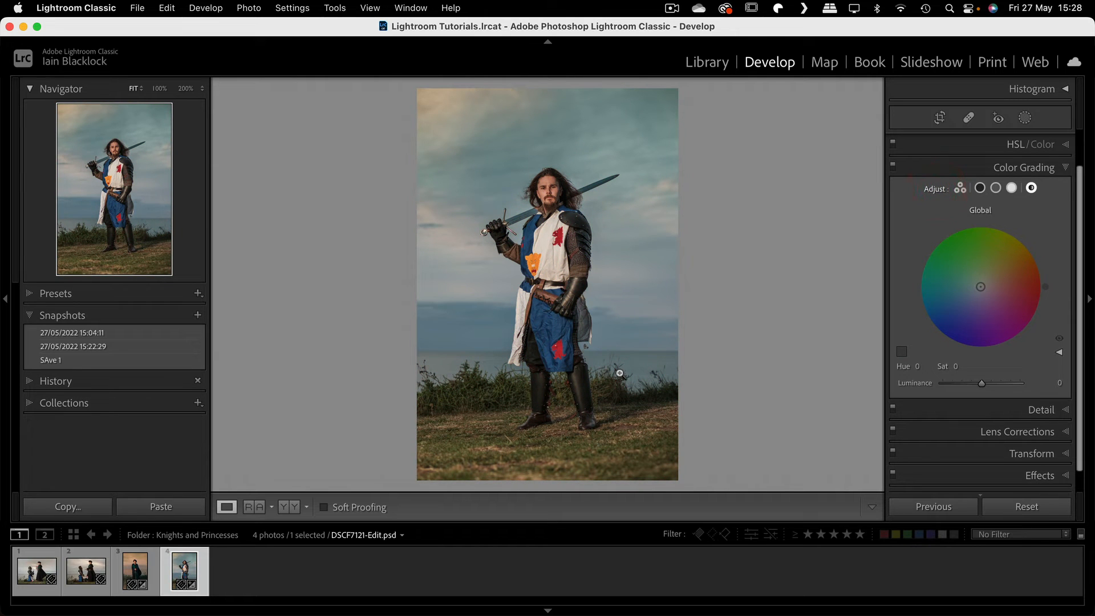
left_click_drag(981, 288, 1035, 289)
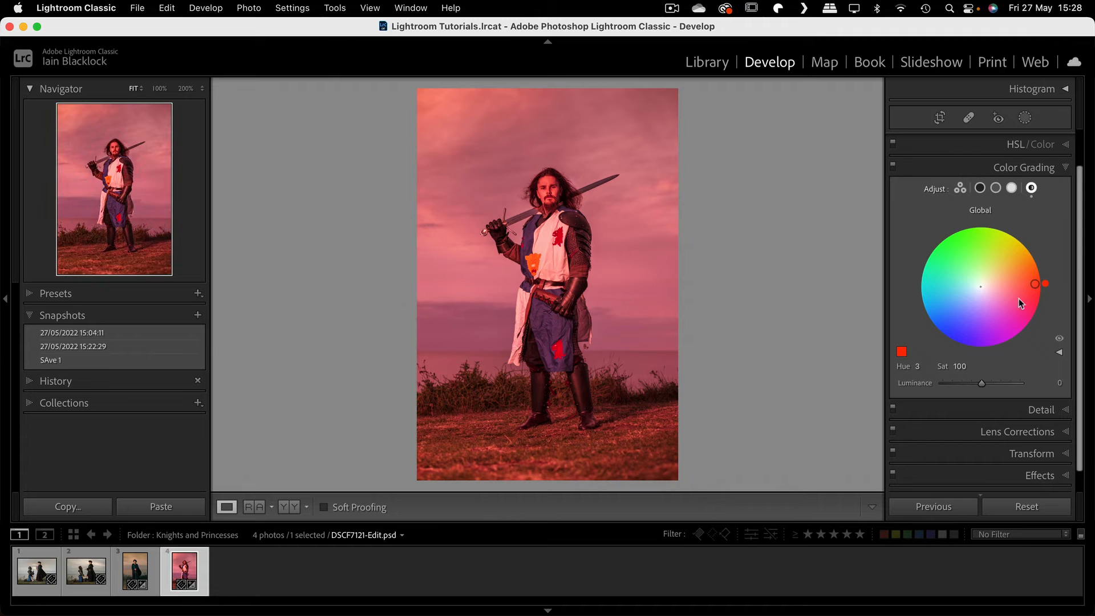
- Tint the shadows blue at hue 224, saturation 100, and change the Global tint to orange at hue 28, saturation 100
left_click(962, 189)
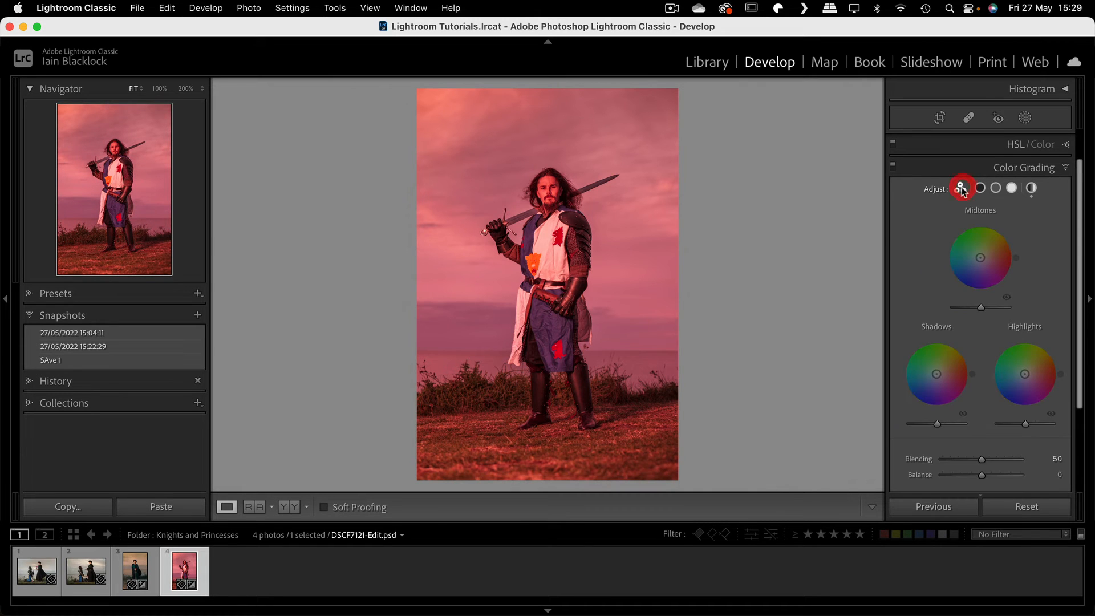
mouse_move(929, 391)
left_mouse_down()
mouse_move(933, 379)
mouse_move(919, 392)
left_mouse_up()
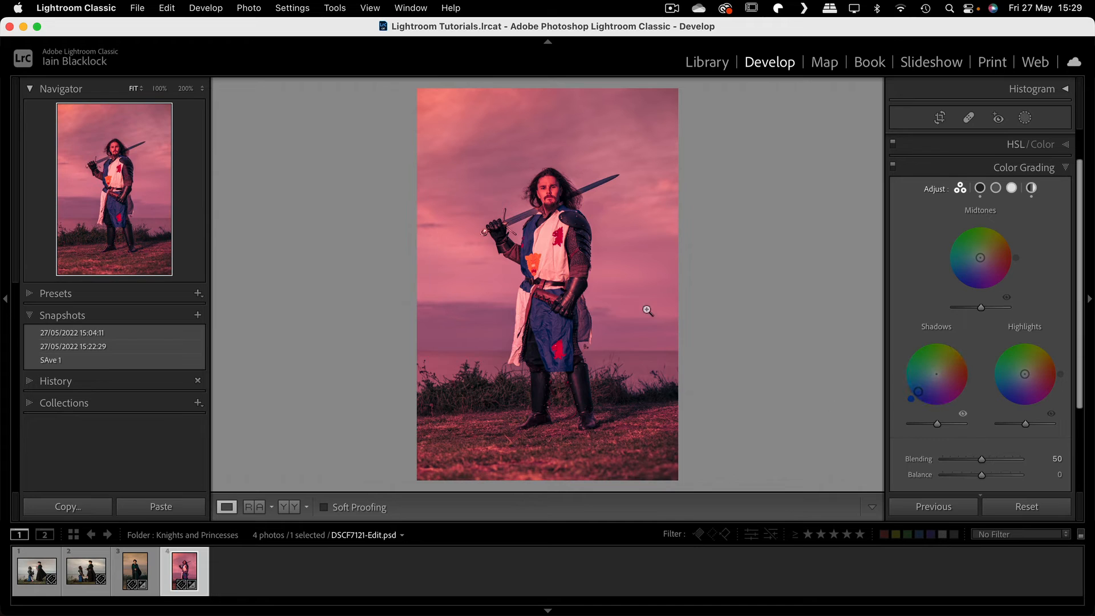
left_click(1031, 188)
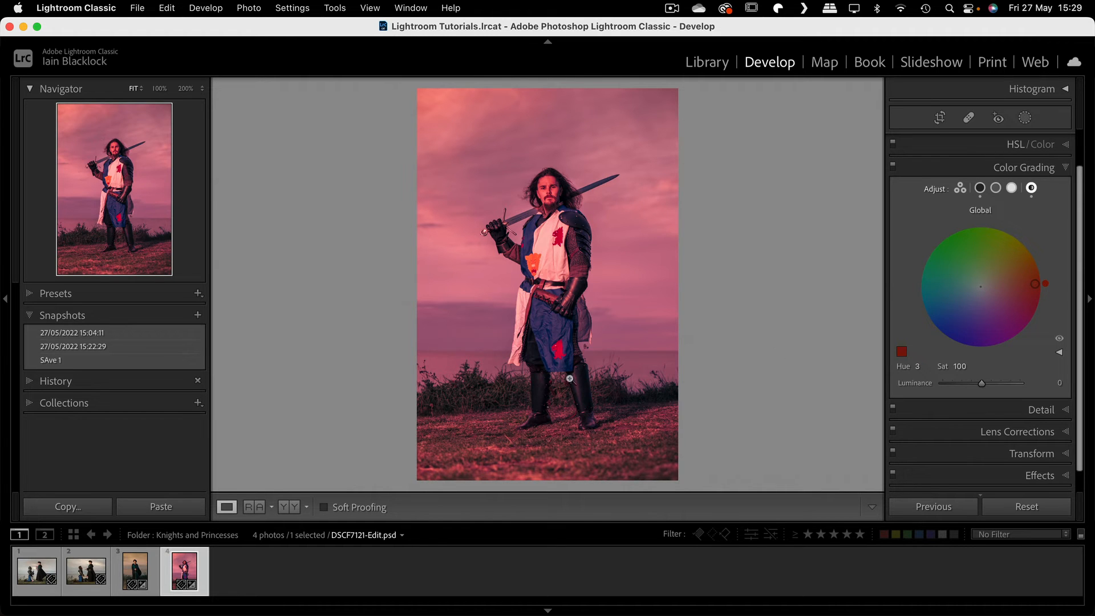
left_click_drag(1036, 287, 1029, 260)
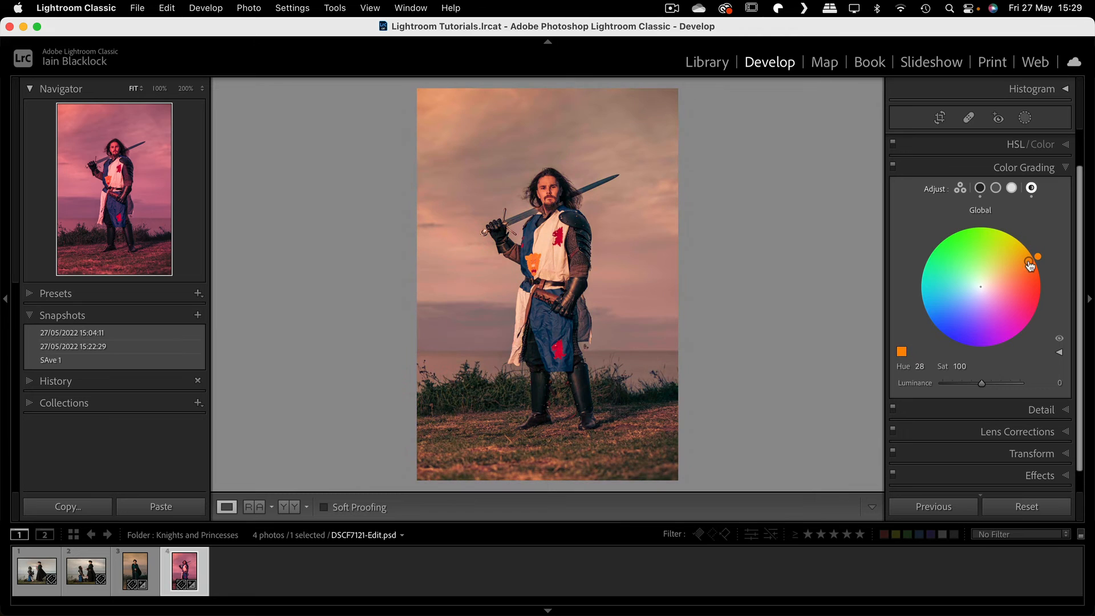
- Set Blending to 0 and shift the Global tint toward the green side of the wheel
left_click(960, 188)
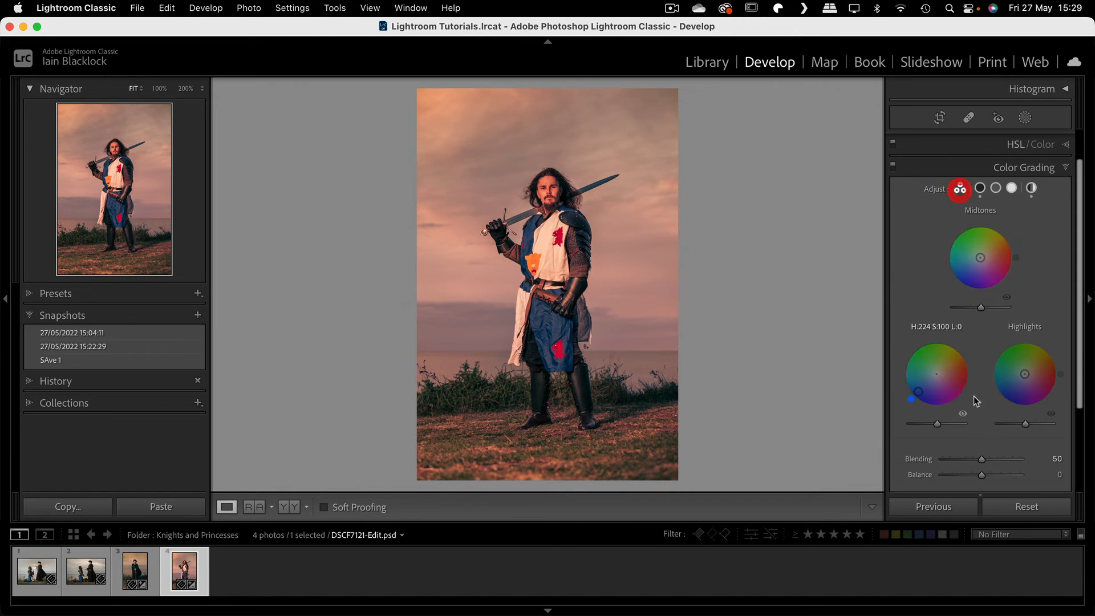
left_click_drag(982, 461, 887, 460)
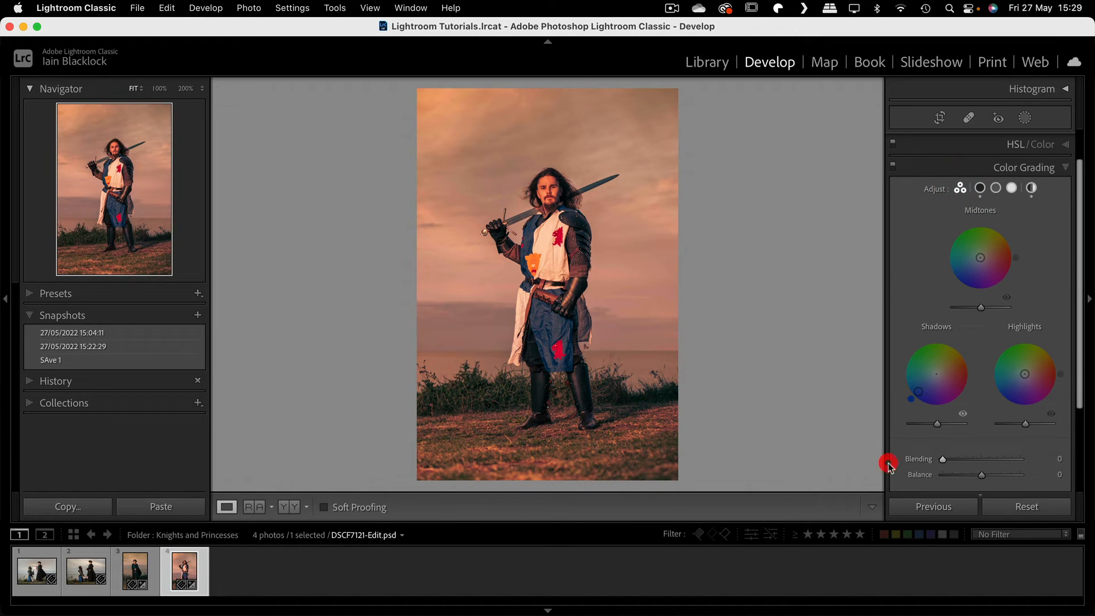
left_click(1031, 188)
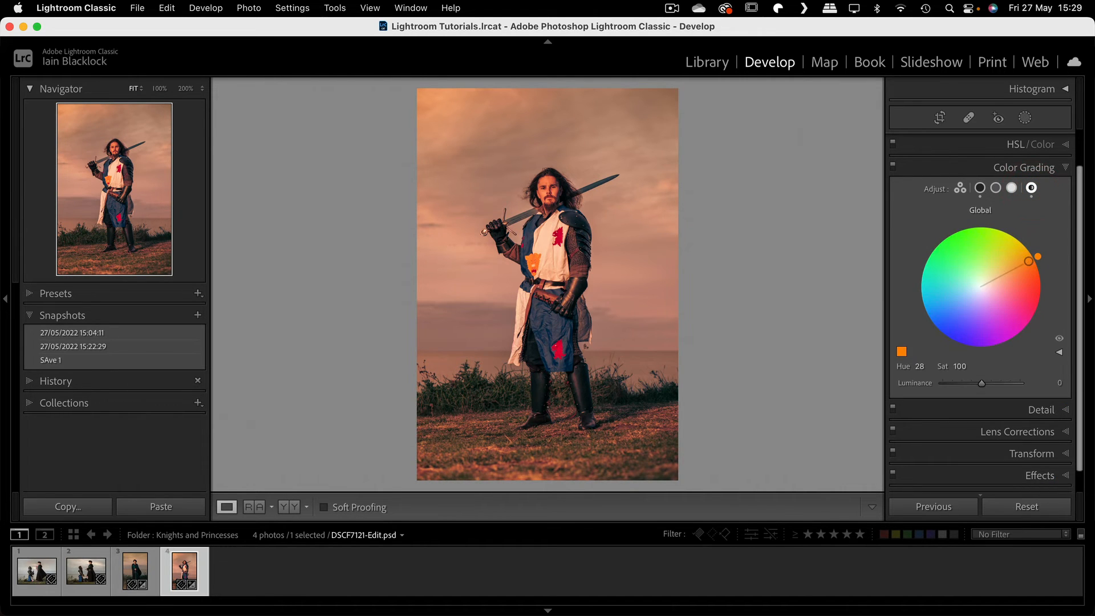
left_click_drag(1022, 265, 940, 246)
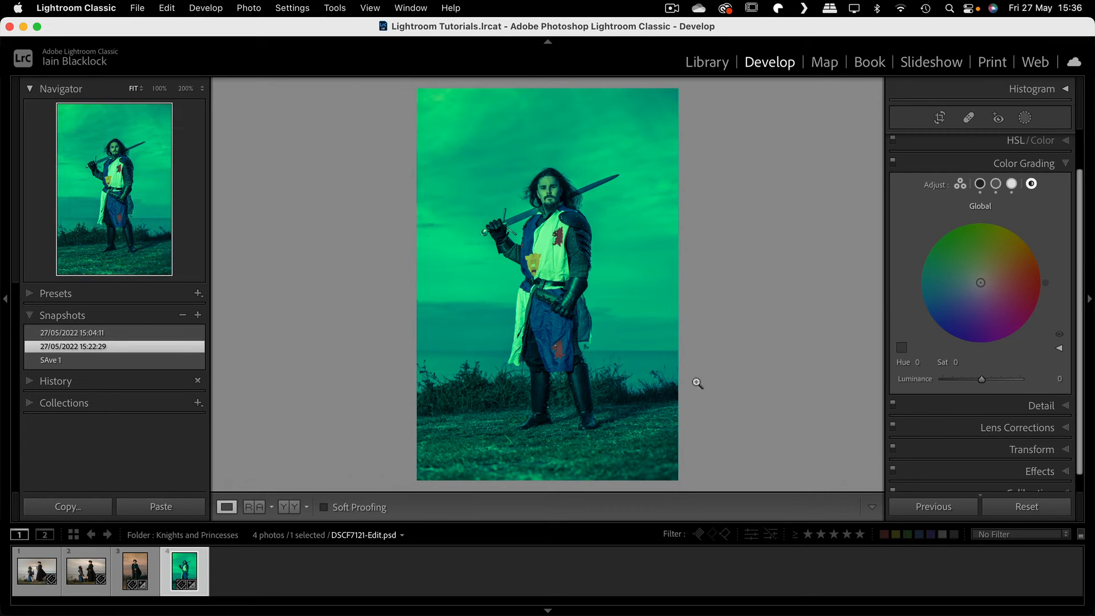
- Tint the photo red on the Global wheel at hue 1, saturation 89, and toggle that tint off and on to compare
left_click_drag(980, 282, 1030, 282)
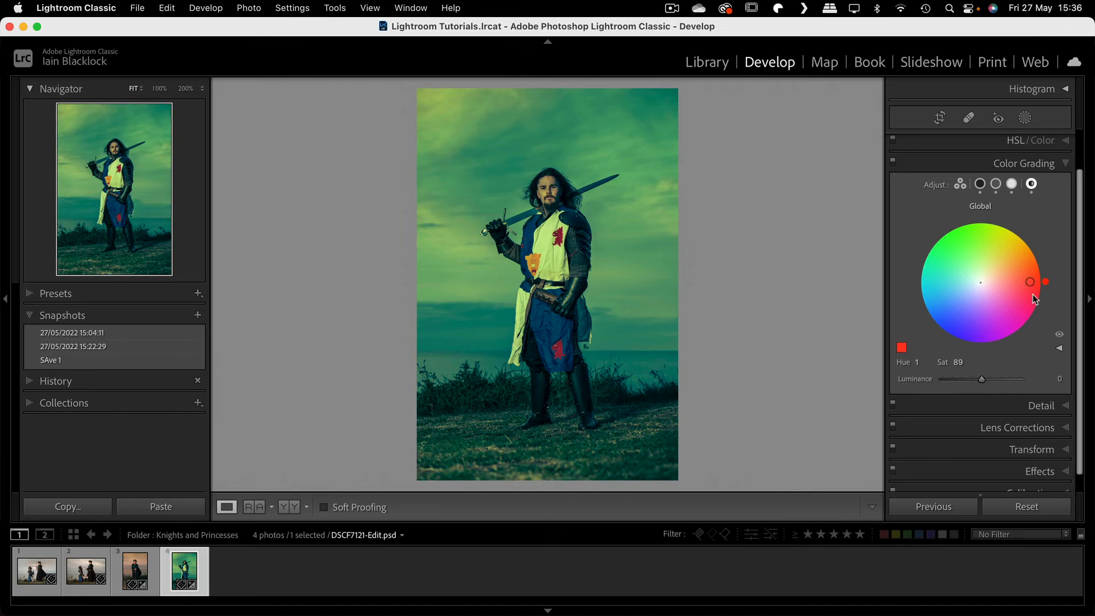
left_click(1059, 336)
left_click(1060, 337)
left_click(1060, 337)
left_click(1060, 336)
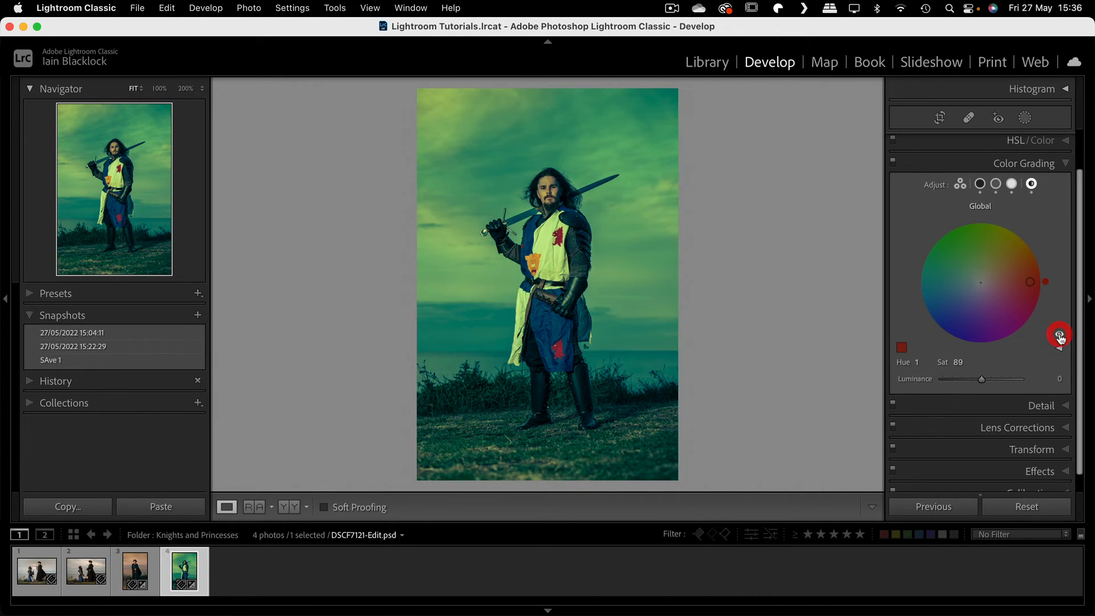
left_click(1060, 337)
left_click(1059, 337)
- Reveal the Global wheel's Hue and Saturation sliders and readjust the global tint
left_click(1059, 349)
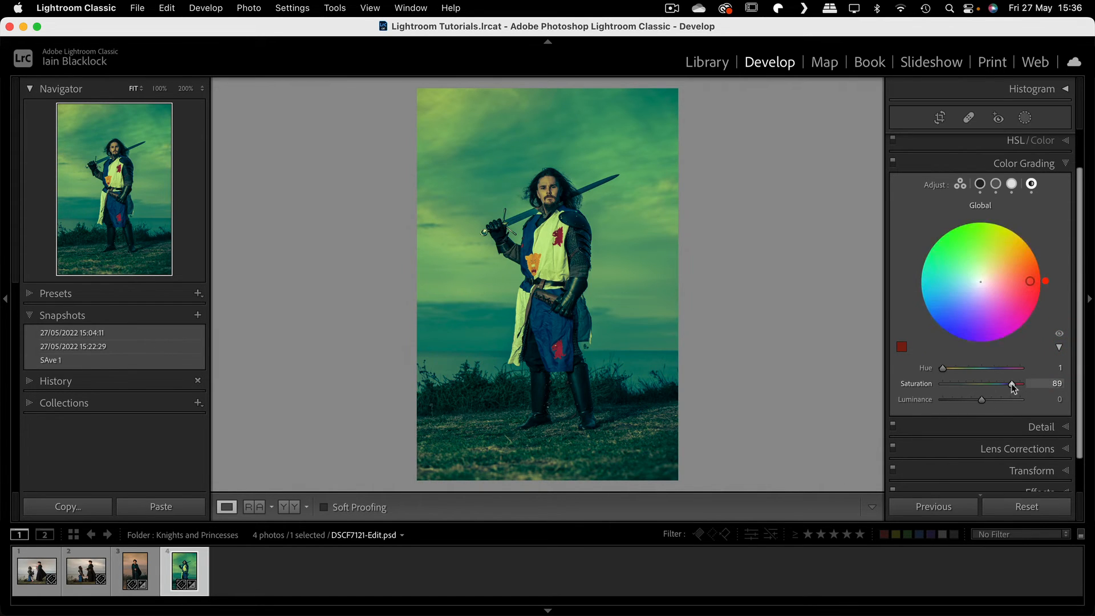
mouse_move(1011, 383)
left_mouse_down()
mouse_move(960, 385)
mouse_move(997, 386)
mouse_move(972, 367)
mouse_move(983, 367)
mouse_move(951, 366)
left_mouse_up()
mouse_move(1021, 258)
left_mouse_down()
mouse_move(983, 255)
mouse_move(1006, 267)
mouse_move(1036, 249)
mouse_move(969, 251)
mouse_move(1014, 263)
left_mouse_up()
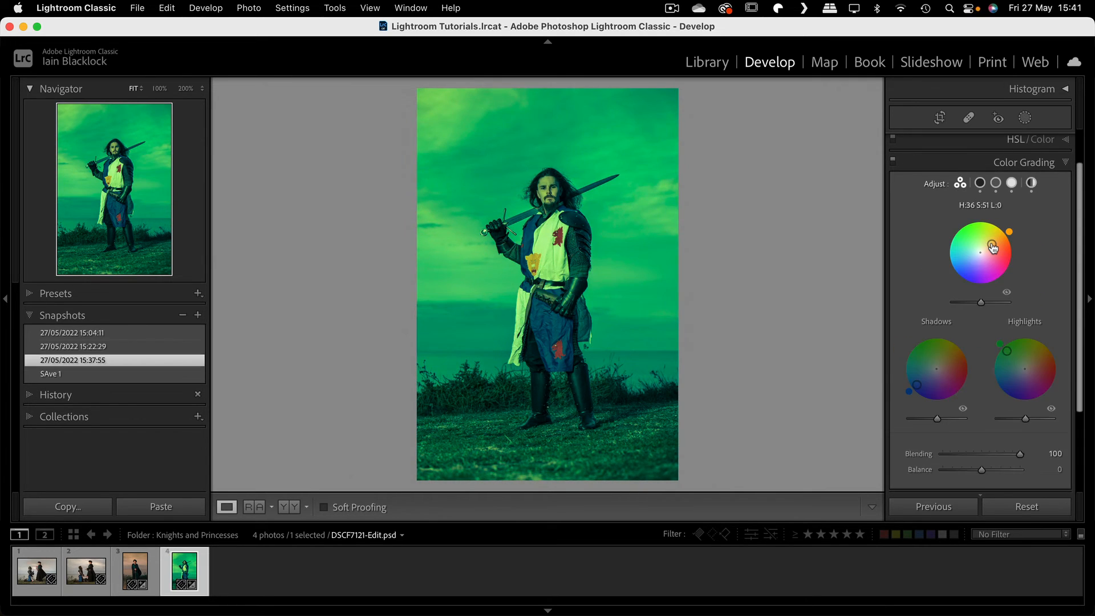
- Reset the color grading and tint shadows blue (hue 210, saturation 100), highlights blue (hue 229, saturation 74) and midtones orange, with Blending at 10
double_click(934, 184)
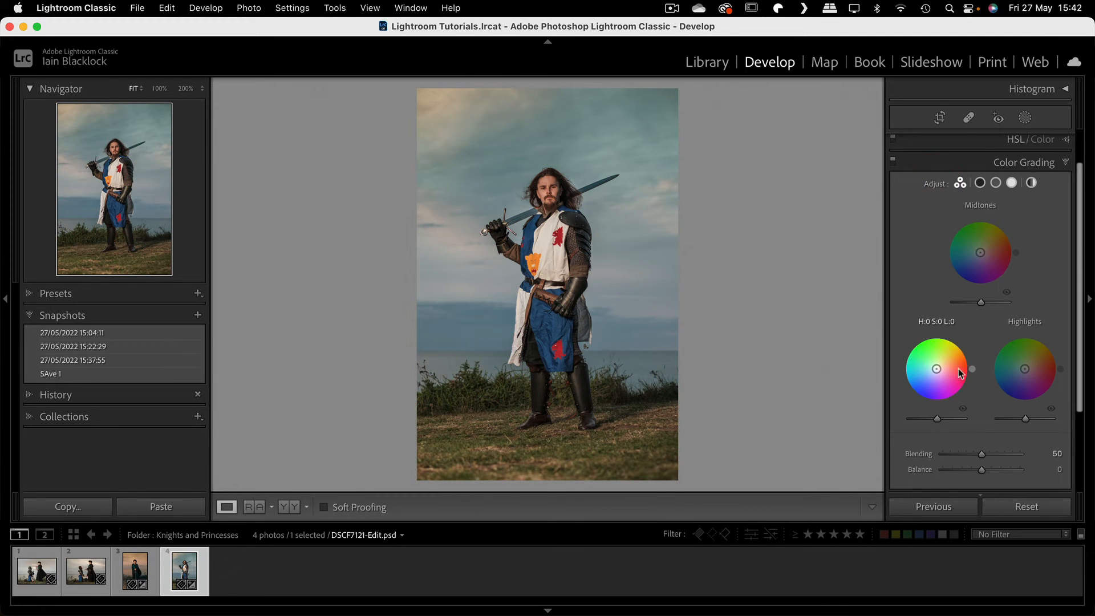
left_click_drag(975, 374, 916, 387)
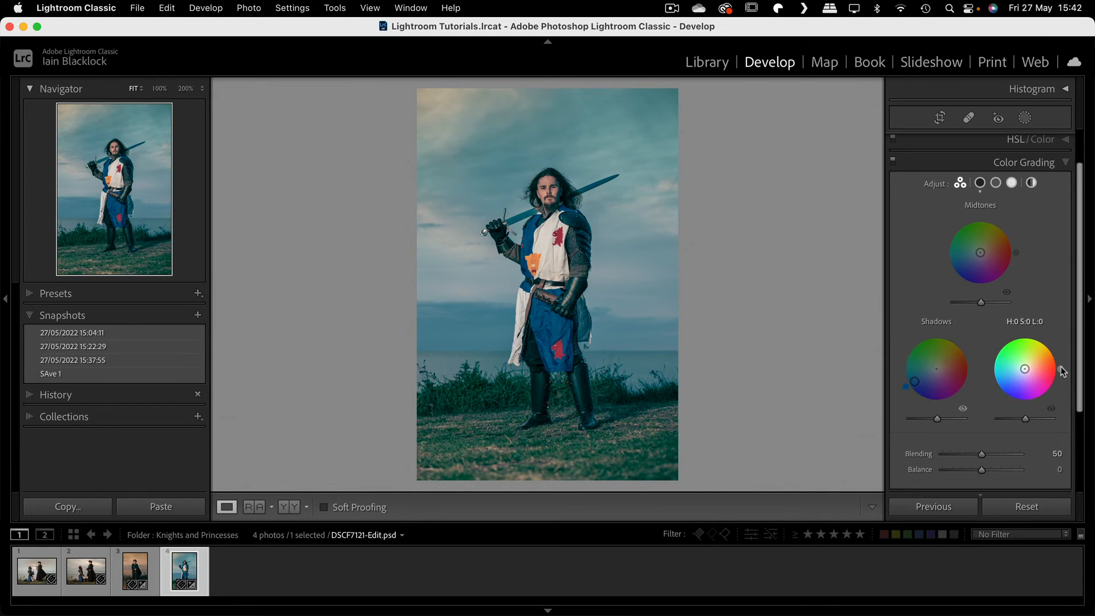
left_click_drag(1061, 370, 1012, 388)
left_click_drag(980, 253, 1000, 245)
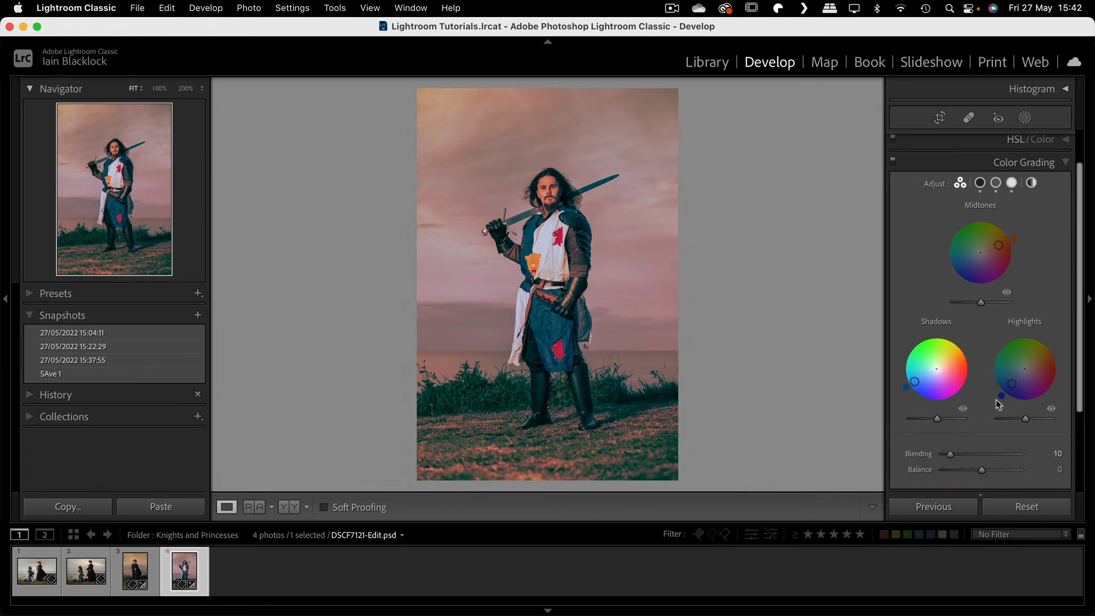
left_click_drag(1014, 389, 1011, 385)
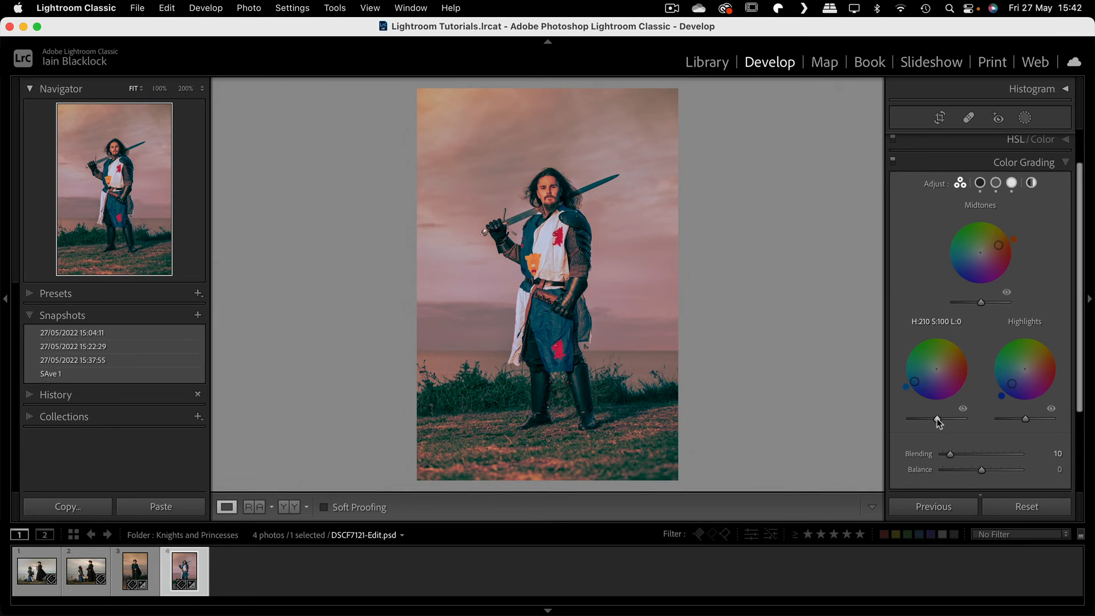
- Lower the luminance of the shadows, and set the highlights' luminance to -44
left_click_drag(937, 418, 925, 419)
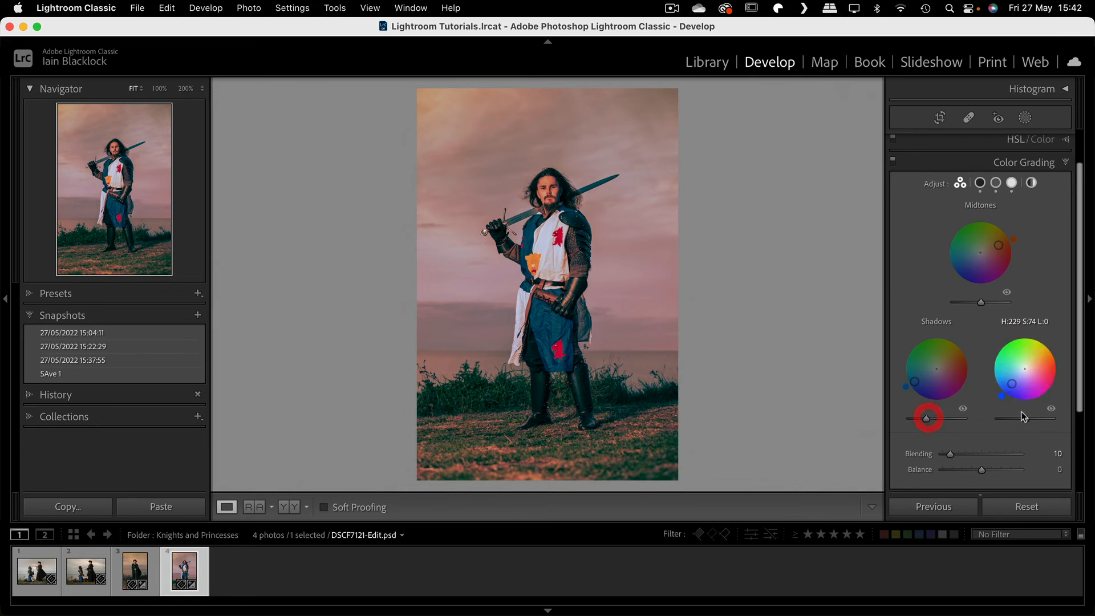
left_click_drag(1025, 418, 1014, 419)
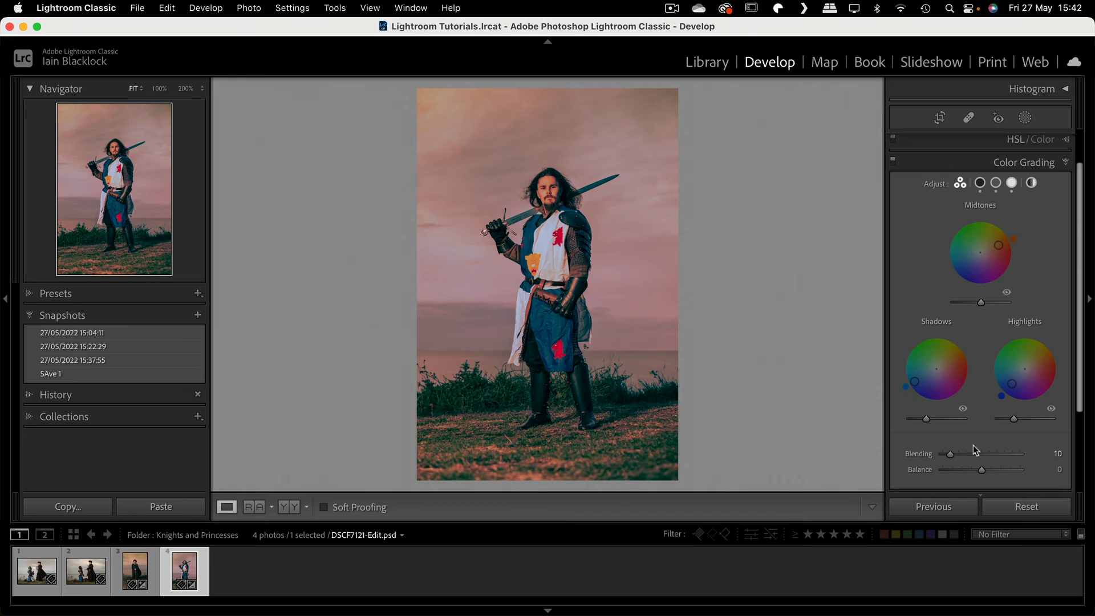
- Fine-tune the orange midtone and blue highlight tints and set Blending to 2
left_click_drag(1000, 249, 1005, 247)
left_click_drag(951, 458, 944, 457)
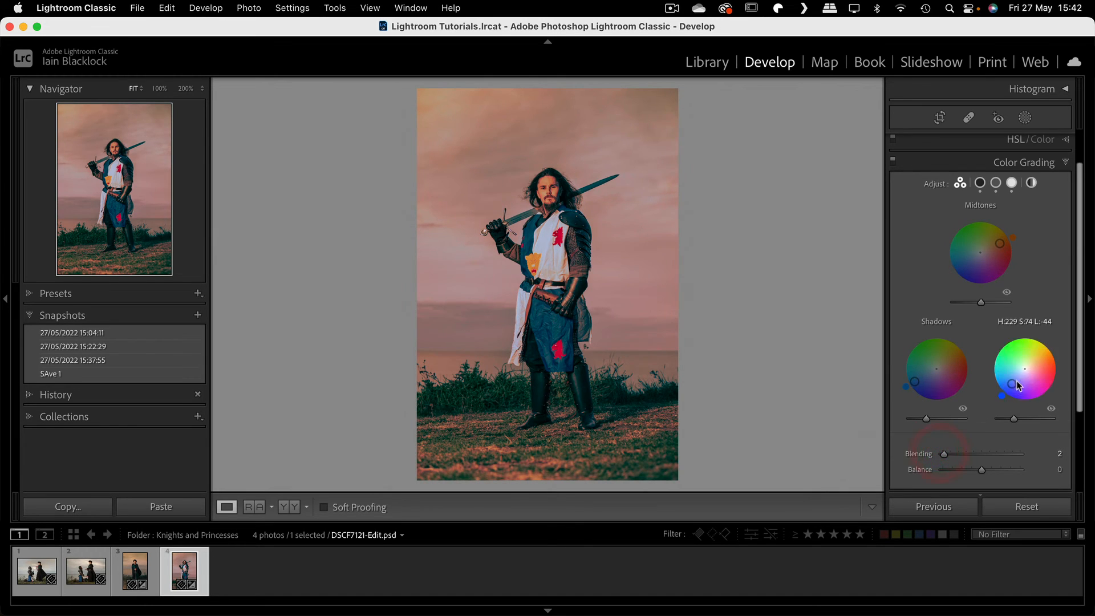
left_click_drag(1013, 382, 1010, 386)
scroll(965, 297, "down", 5)
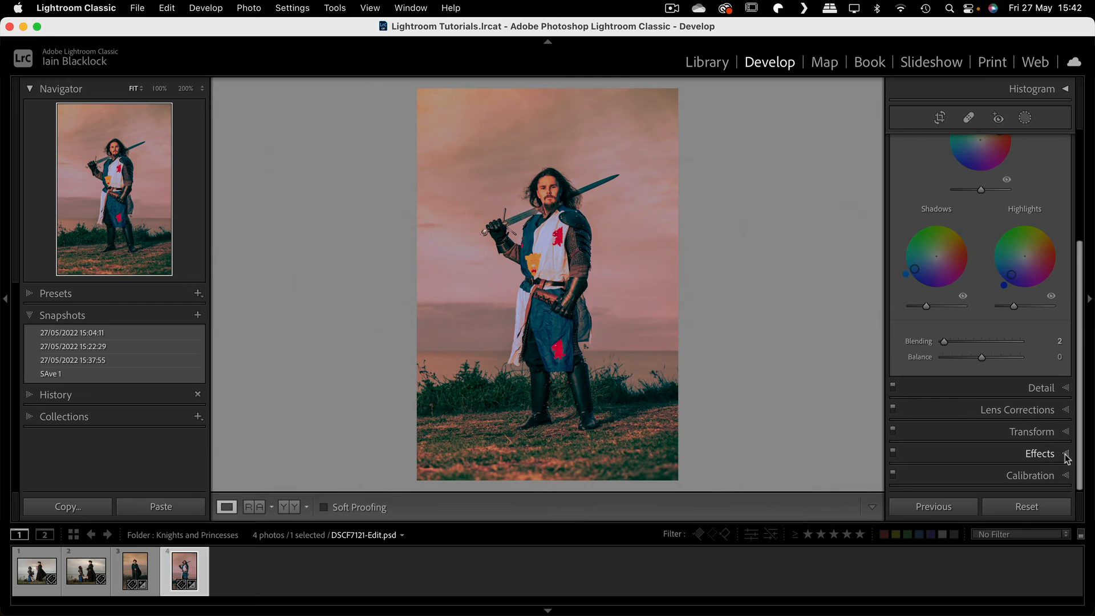
- Add a post-crop vignette with Amount -30, Midpoint 38 and Feather 66, and return to the color grading controls
left_click(1066, 454)
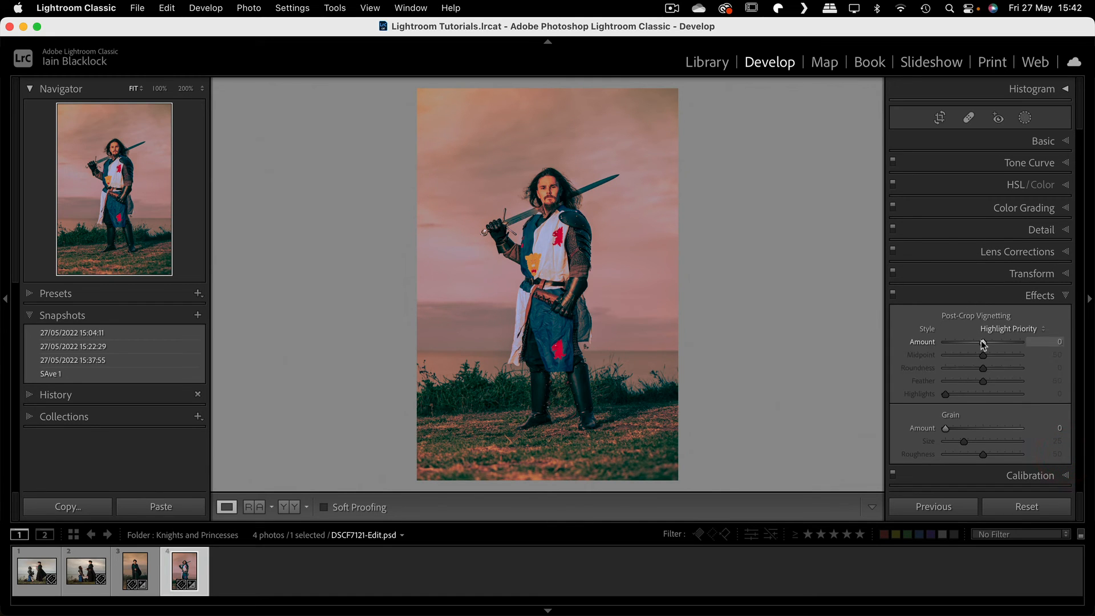
left_click_drag(984, 345, 973, 346)
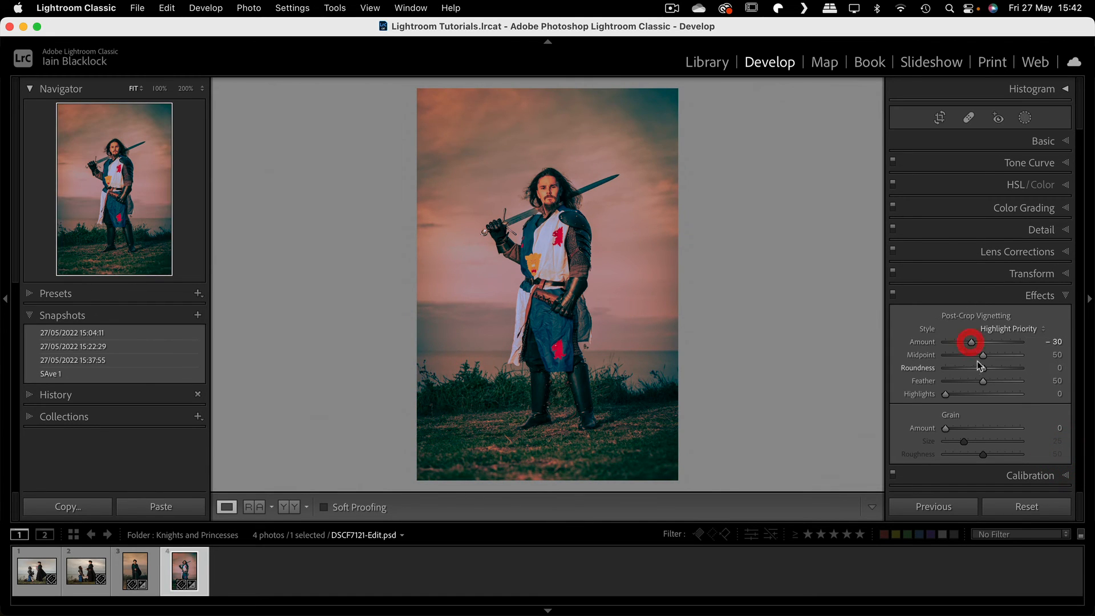
left_click_drag(983, 381, 936, 385)
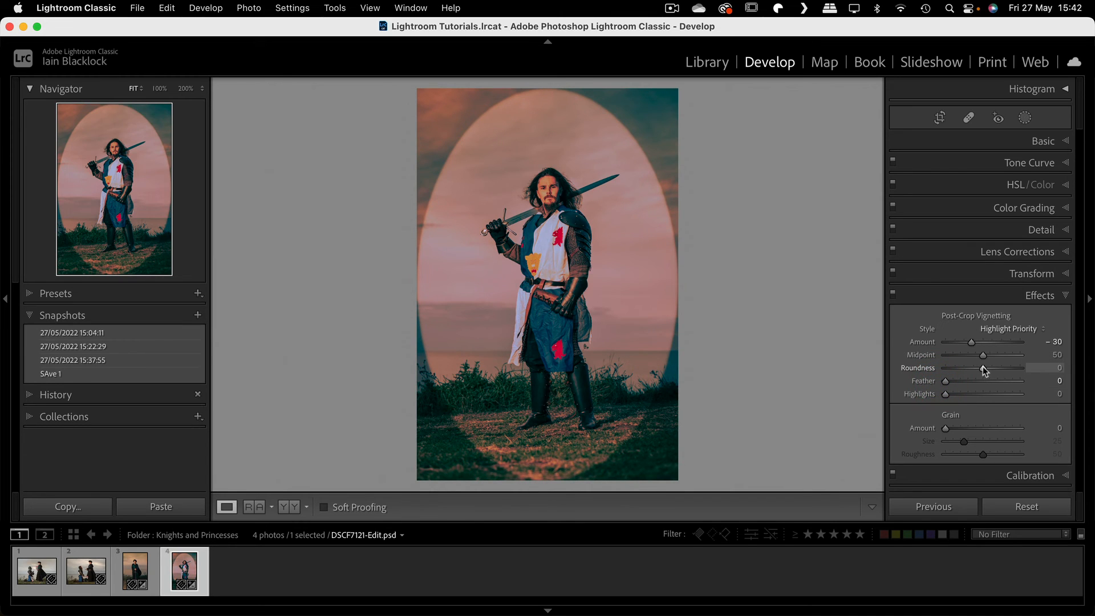
left_click_drag(983, 355, 994, 382)
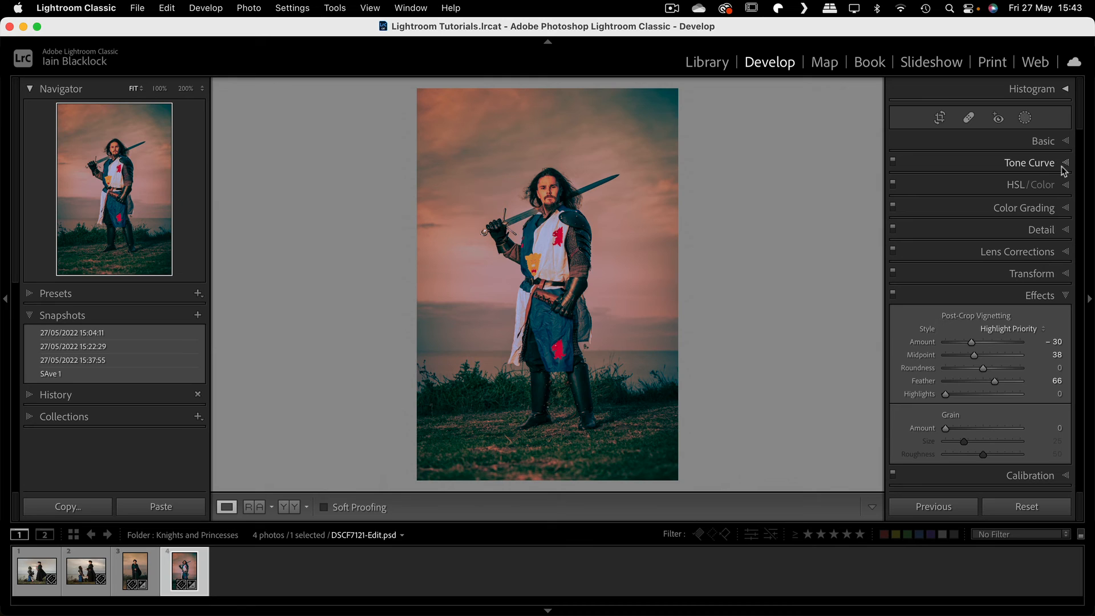
left_click(1065, 209)
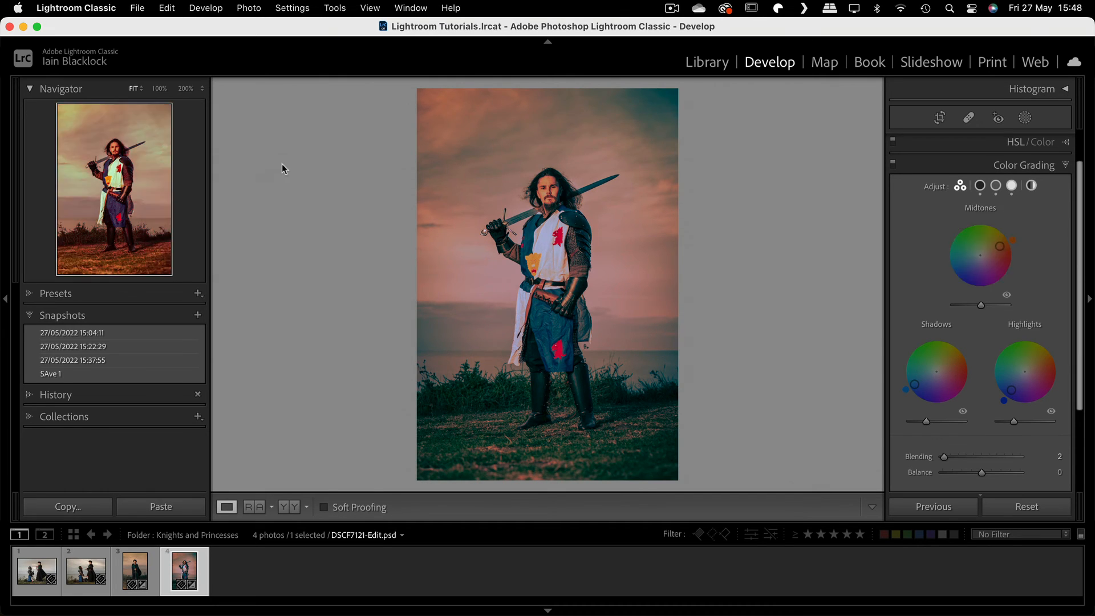
- Save the current develop settings as a new preset named "Orange and Teal" in the User Presets group
left_click(204, 8)
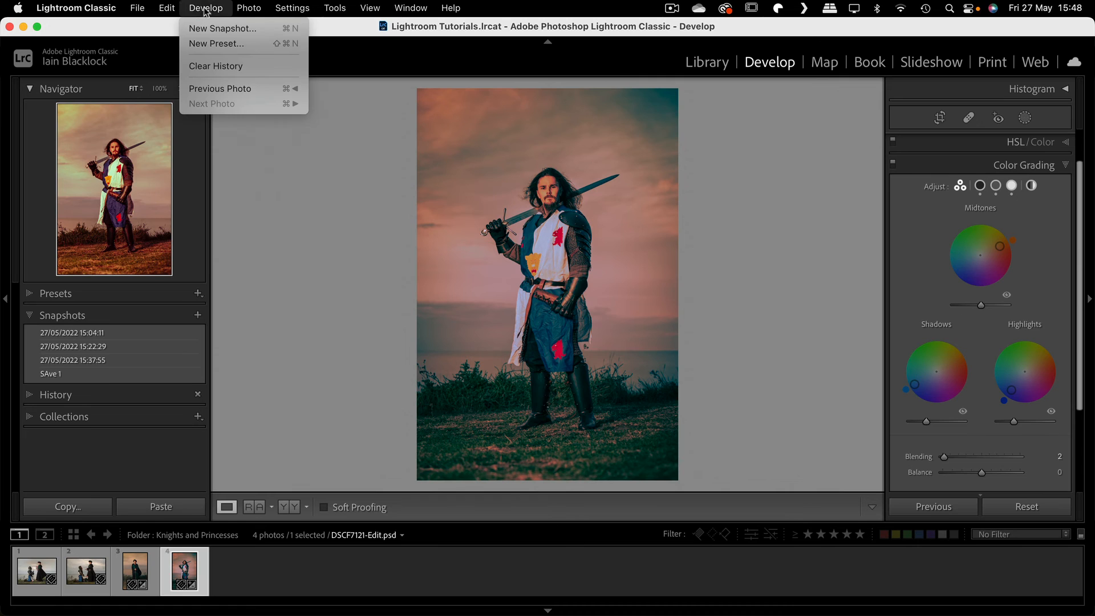
left_click(210, 45)
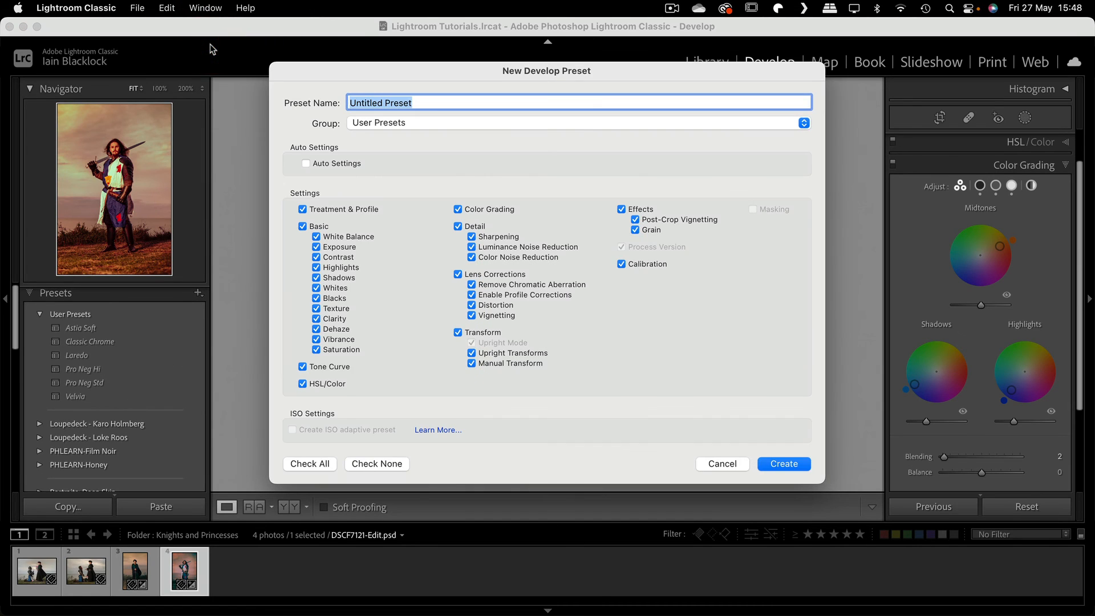
left_click(416, 123)
left_click(416, 123)
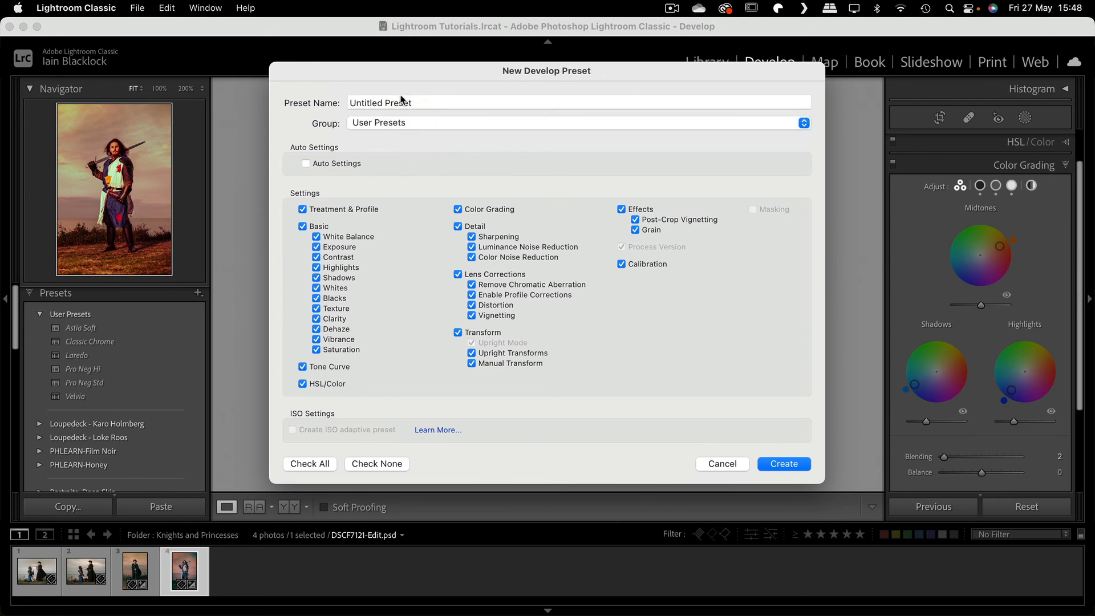
left_click(403, 102)
type("Orang")
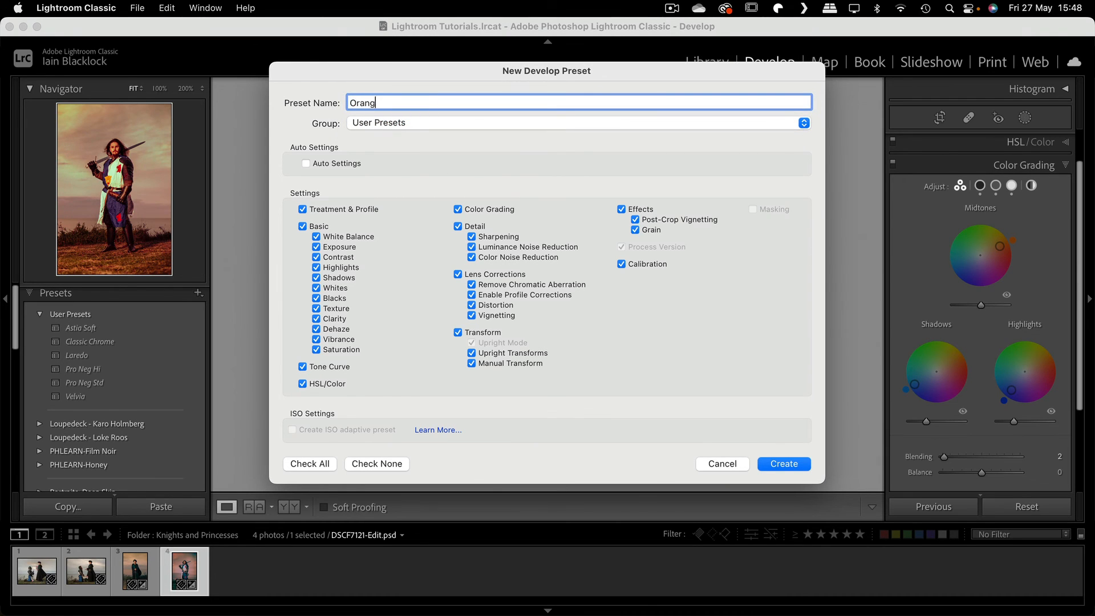
type("e and Teal")
left_click(784, 464)
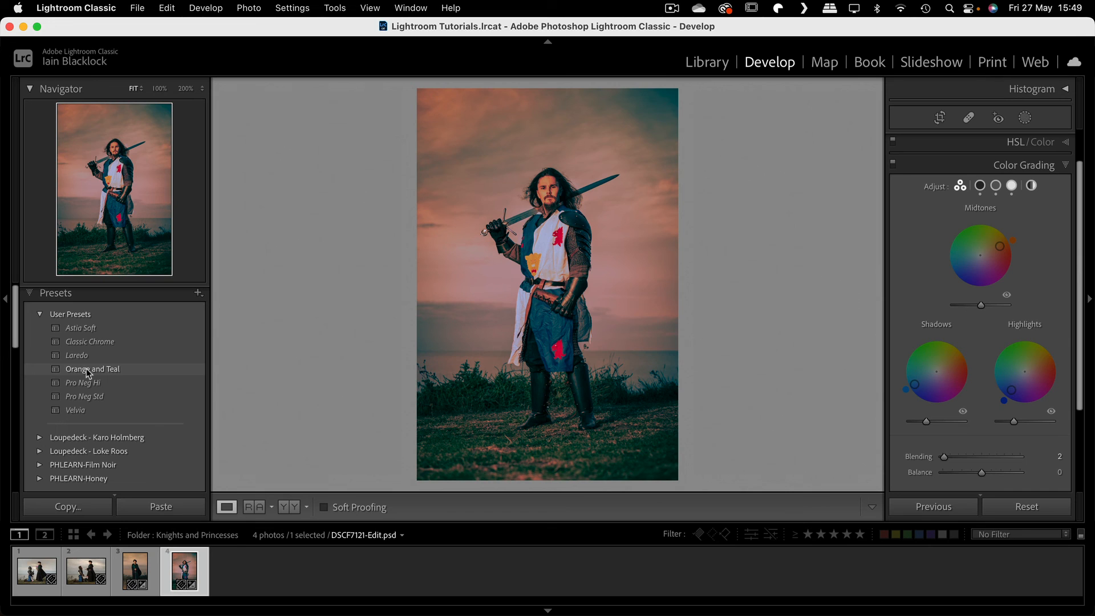
- Open the sword-ceremony photo DSCF7096-Edit from the library grid for developing and apply the Orange and Teal preset to it
left_click(705, 65)
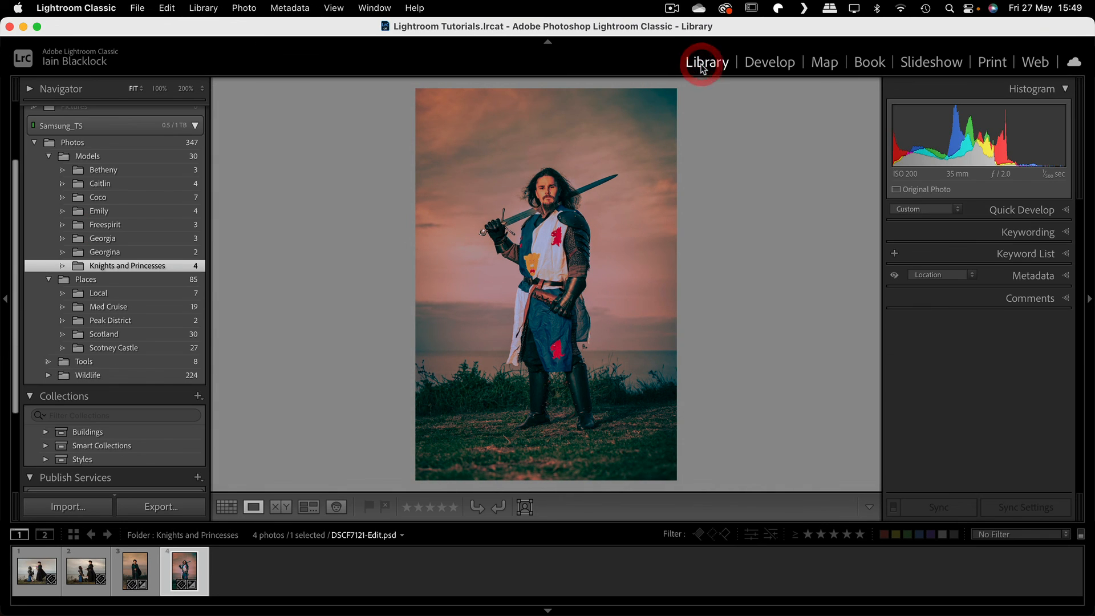
key("g")
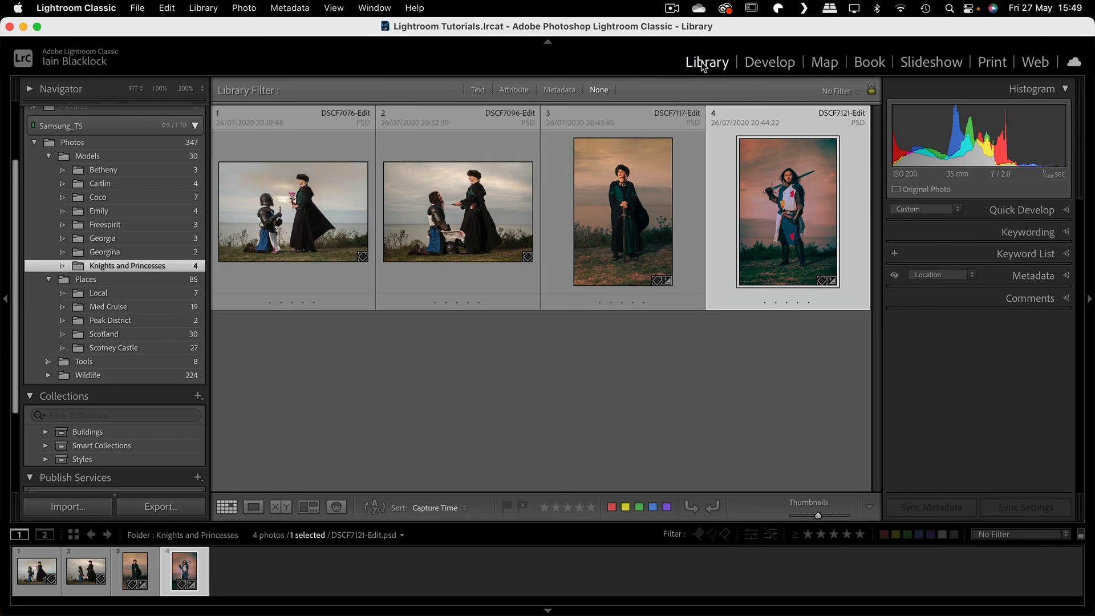
double_click(460, 206)
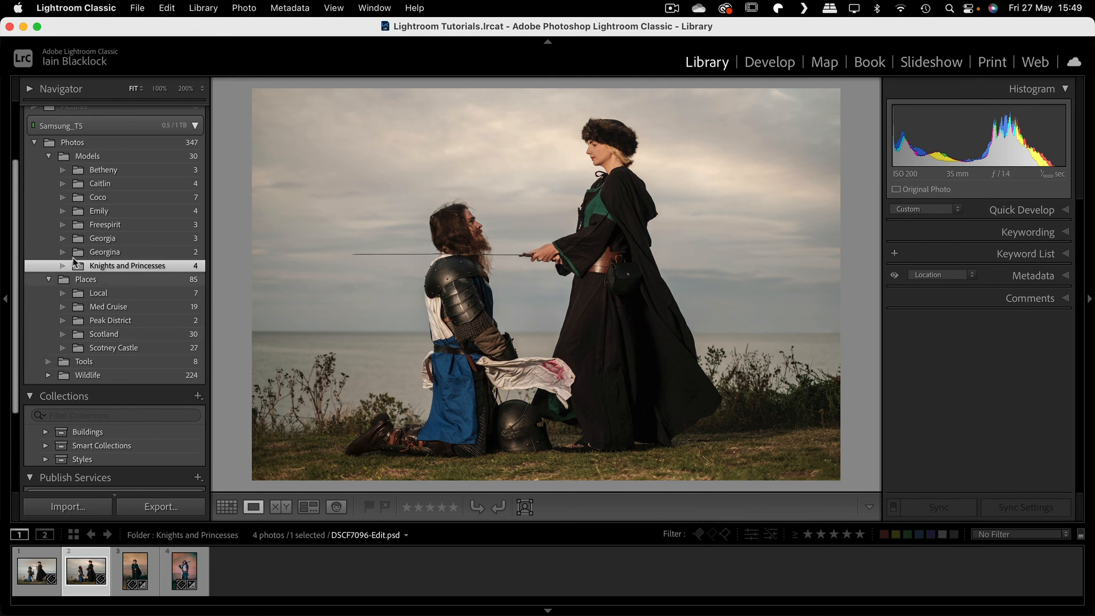
left_click(769, 64)
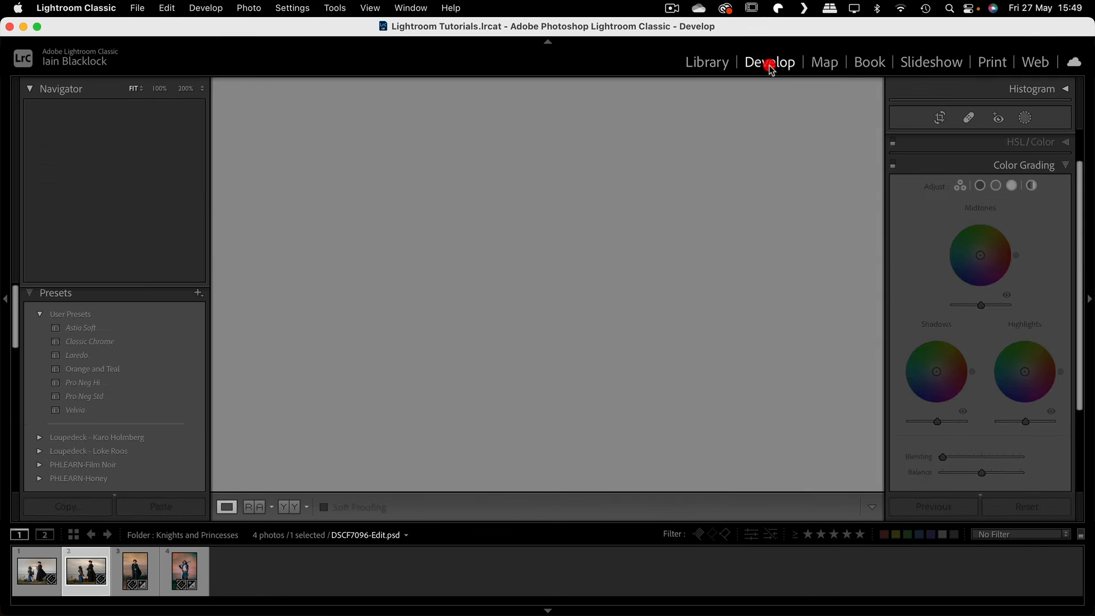
left_click(104, 371)
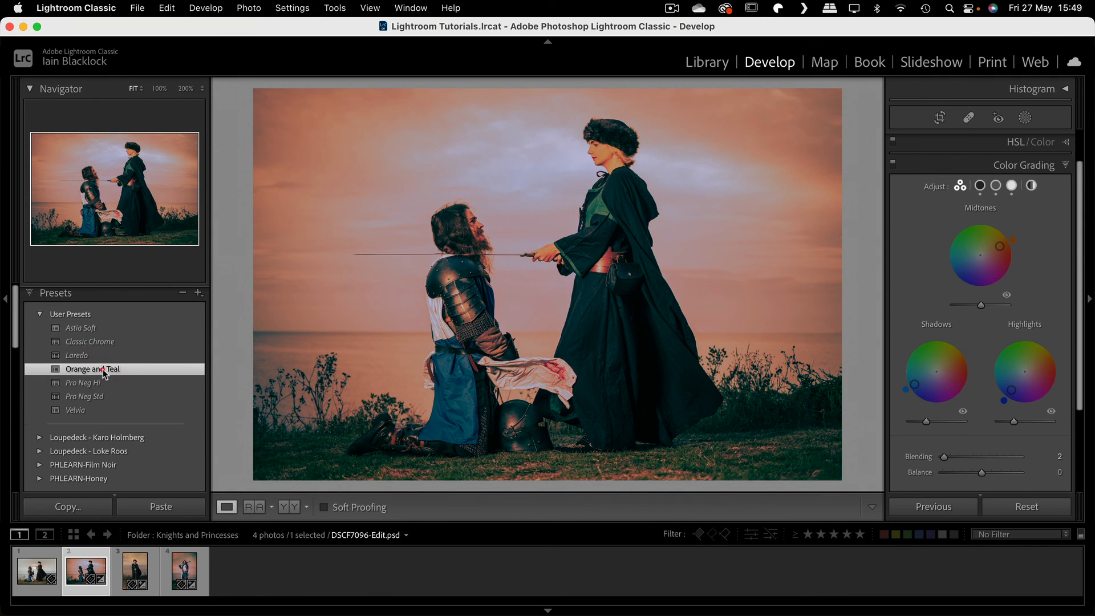
left_click(103, 371)
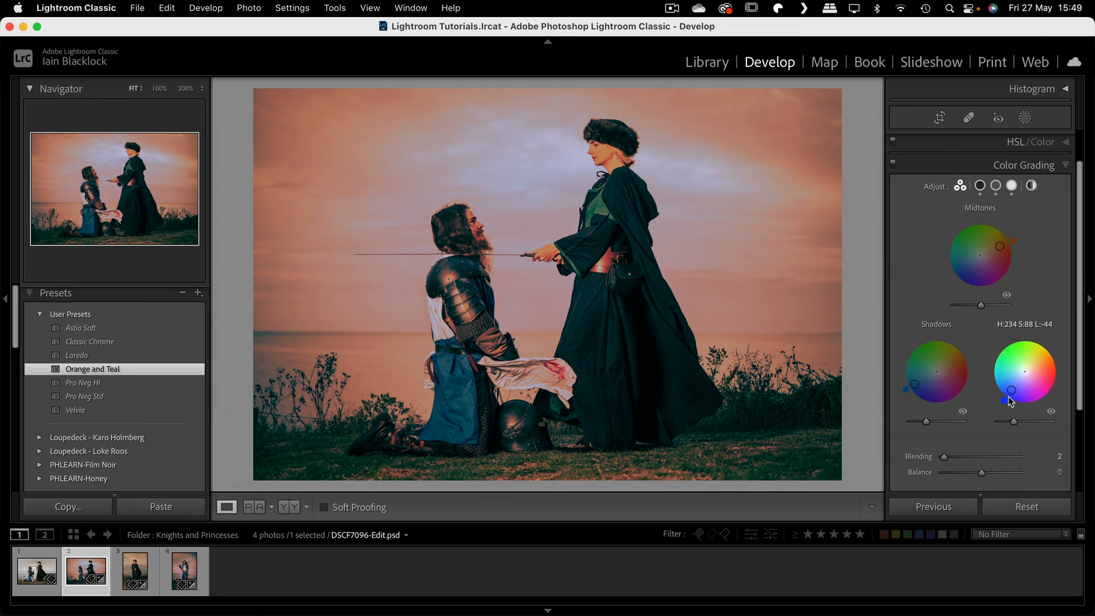
- Slightly reduce the saturation of the highlight, shadow and midtone tints, and compare the photo before and after side by side
left_click_drag(1014, 395, 1014, 393)
left_click_drag(914, 384, 922, 379)
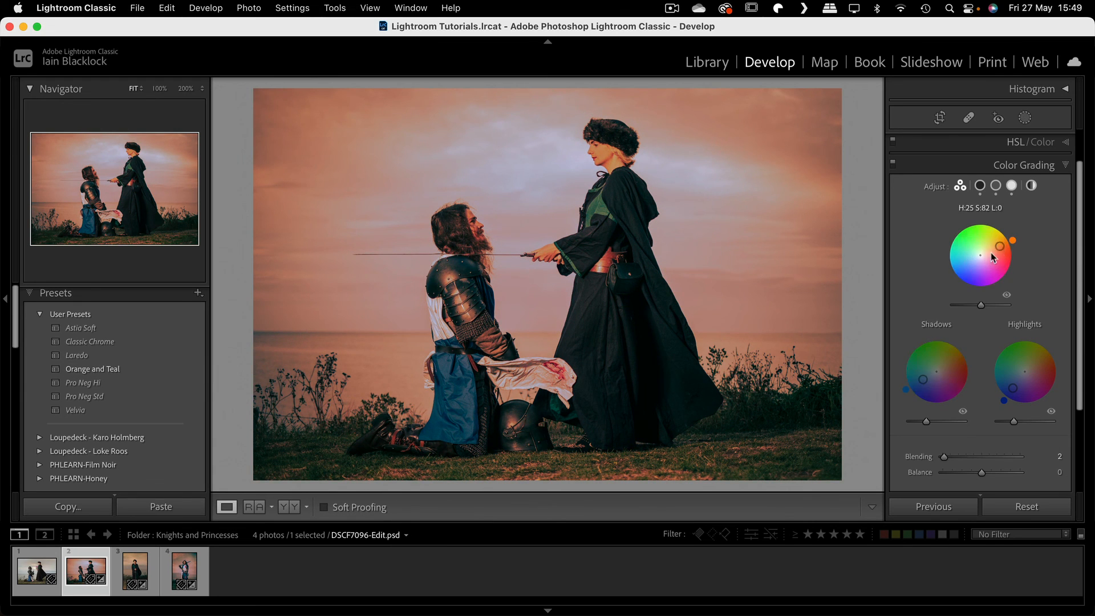
left_click_drag(1002, 250, 998, 252)
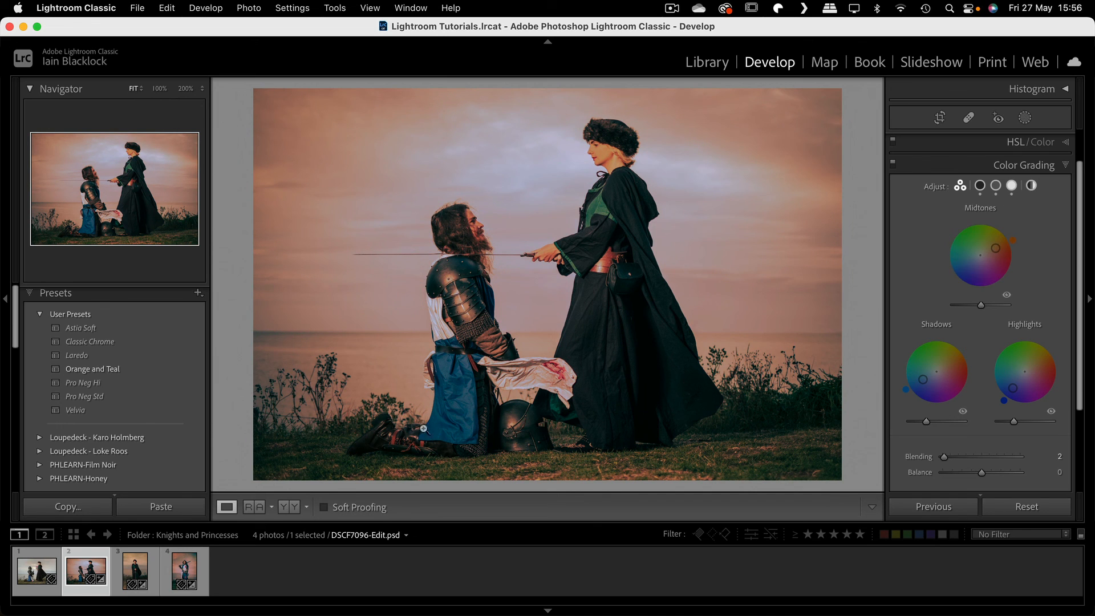
left_click(289, 506)
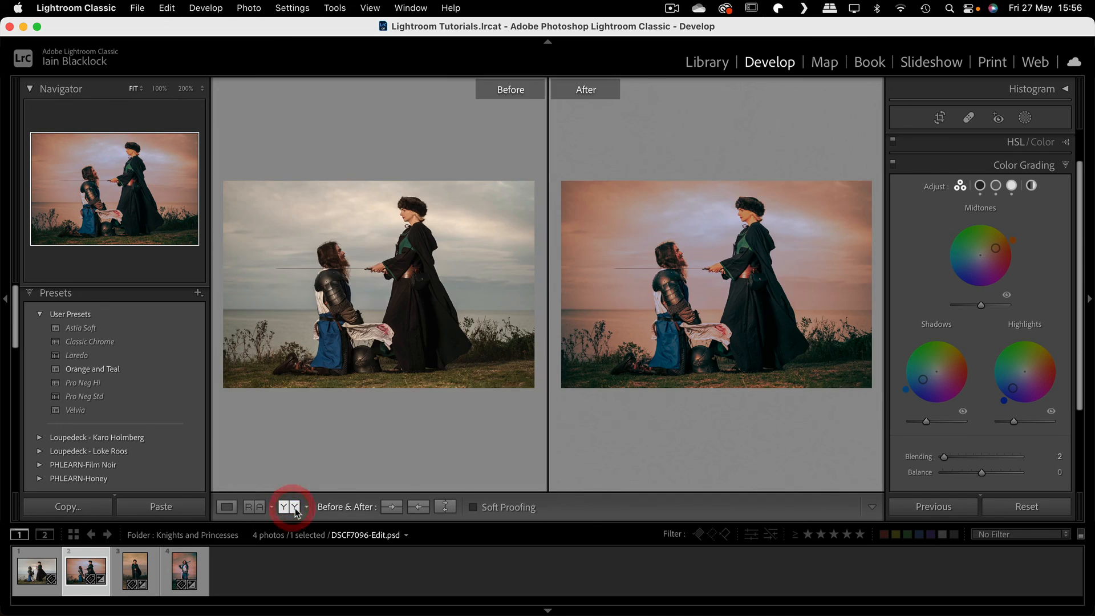